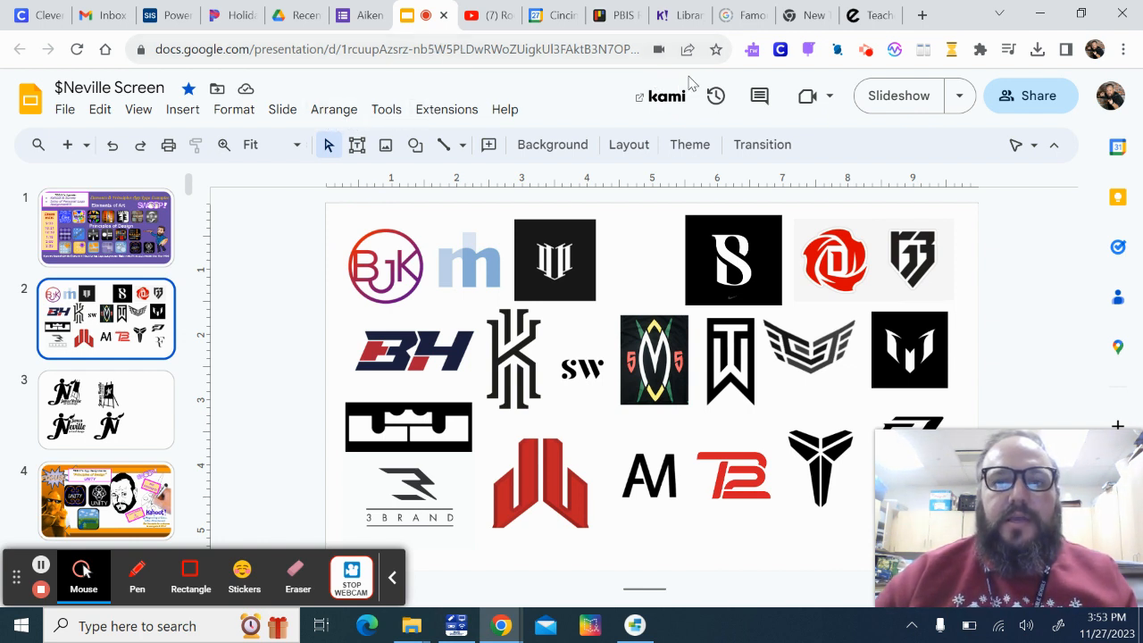
Switch to Google Drive and create a new blank Google Drawings file
left_click(295, 18)
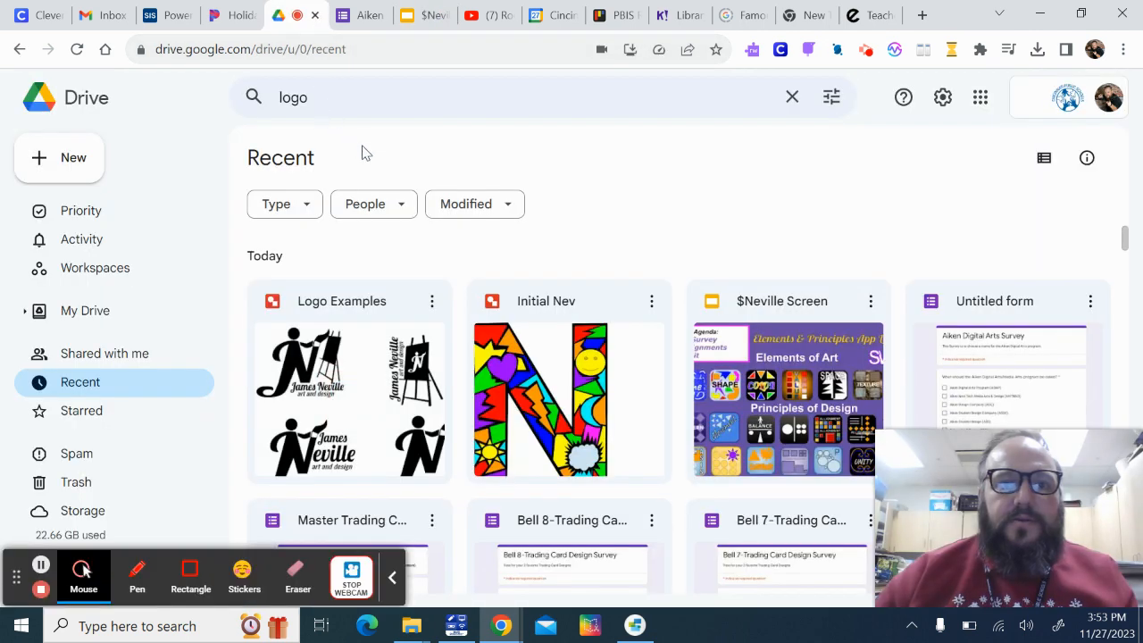
left_click(70, 154)
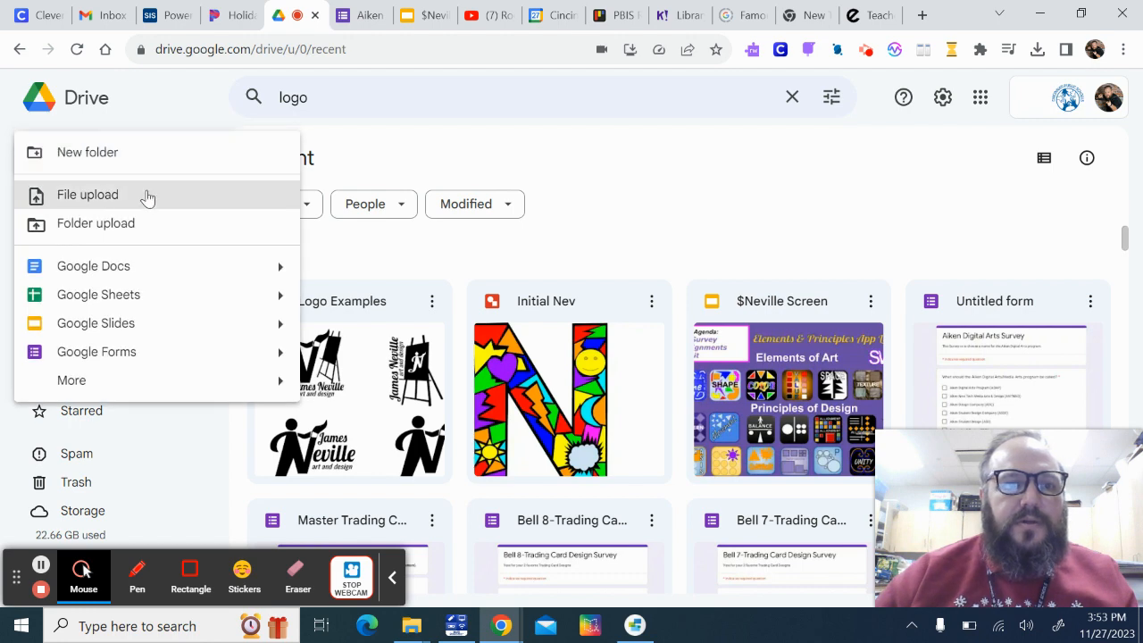
mouse_move(123, 385)
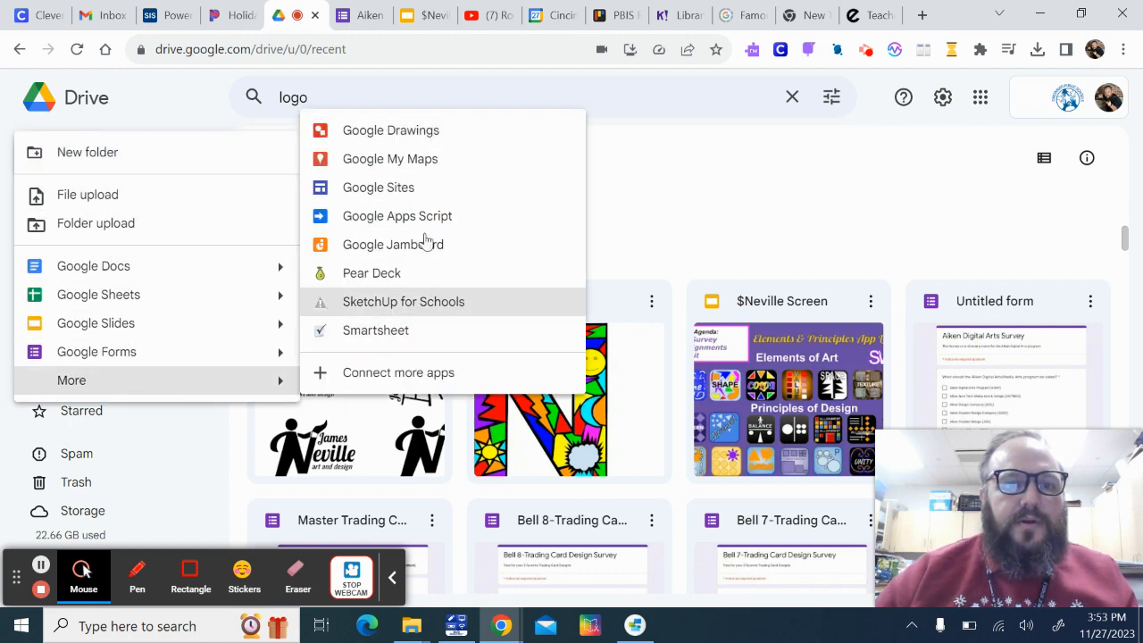
left_click(432, 141)
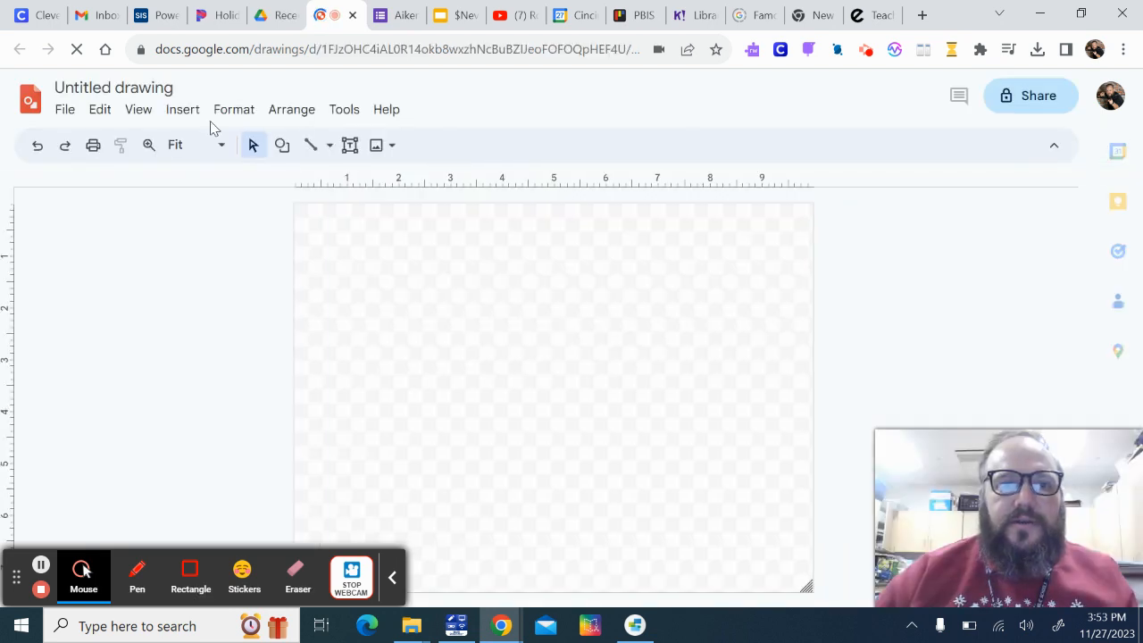
Rename the untitled drawing to the designer's surname followed by "Logo 4"
left_click(163, 87)
left_click(165, 88)
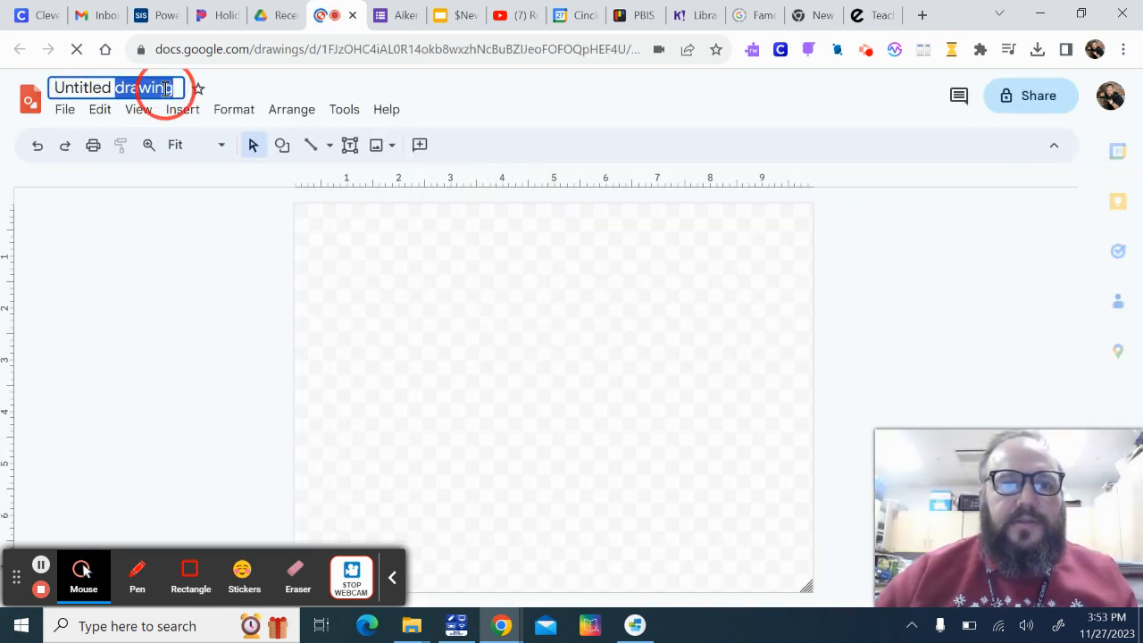
triple_click(165, 87)
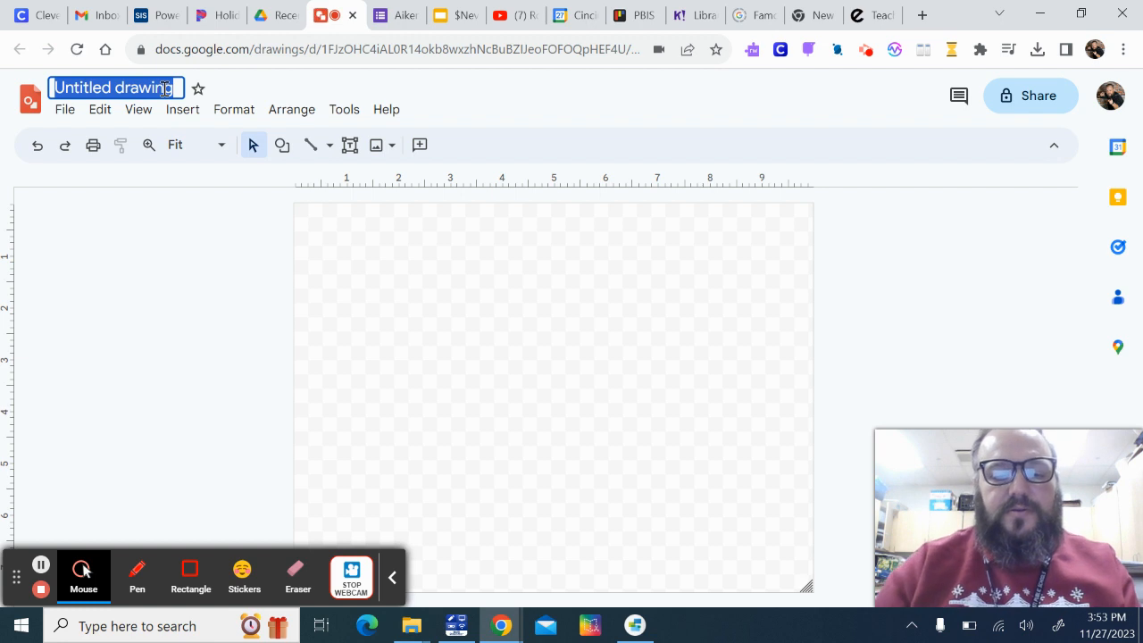
type("Nevill")
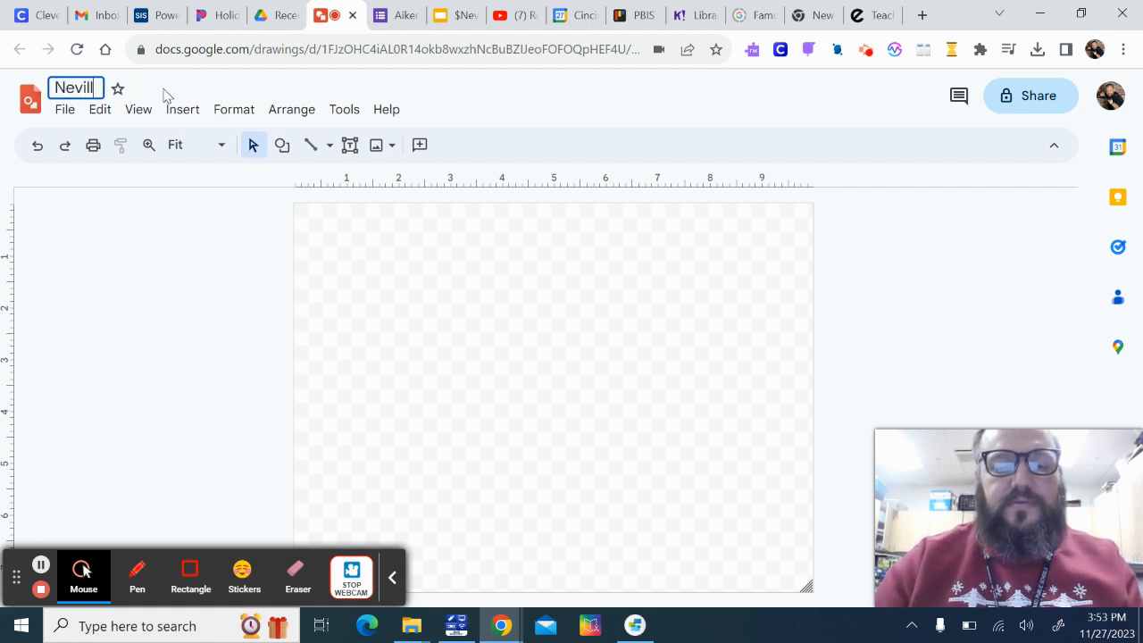
type("e Pe")
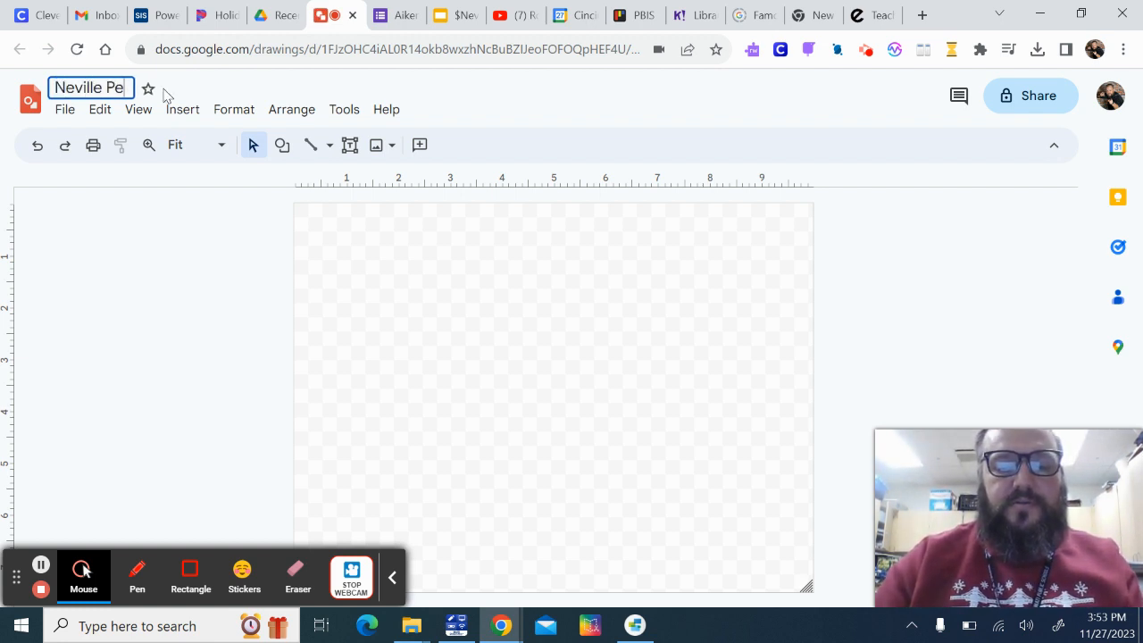
type("rsonal")
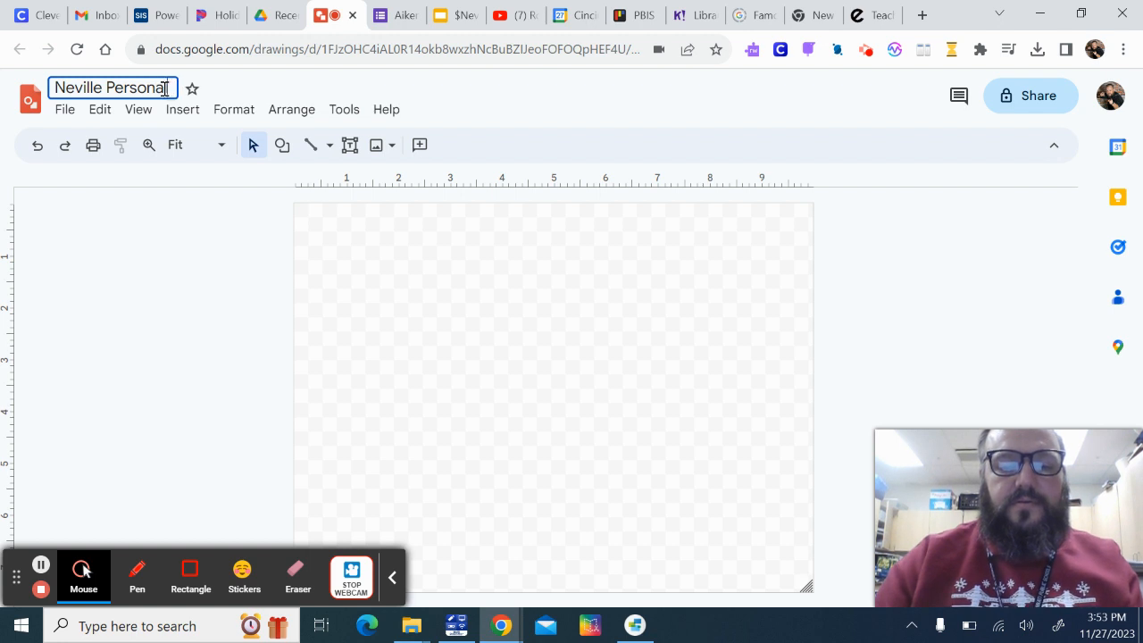
key("BackSpace")
key("BackSpace")
key("BackSpace")
key("BackSpace")
key("BackSpace")
key("BackSpace")
key("BackSpace")
key("BackSpace")
type("Logo")
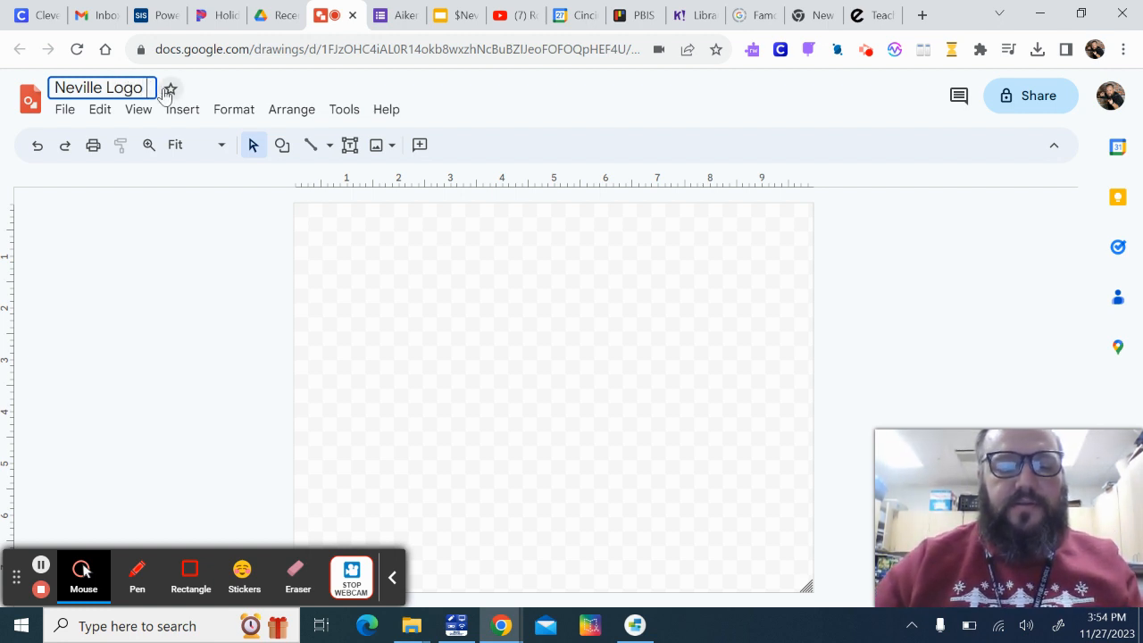
type(" 4")
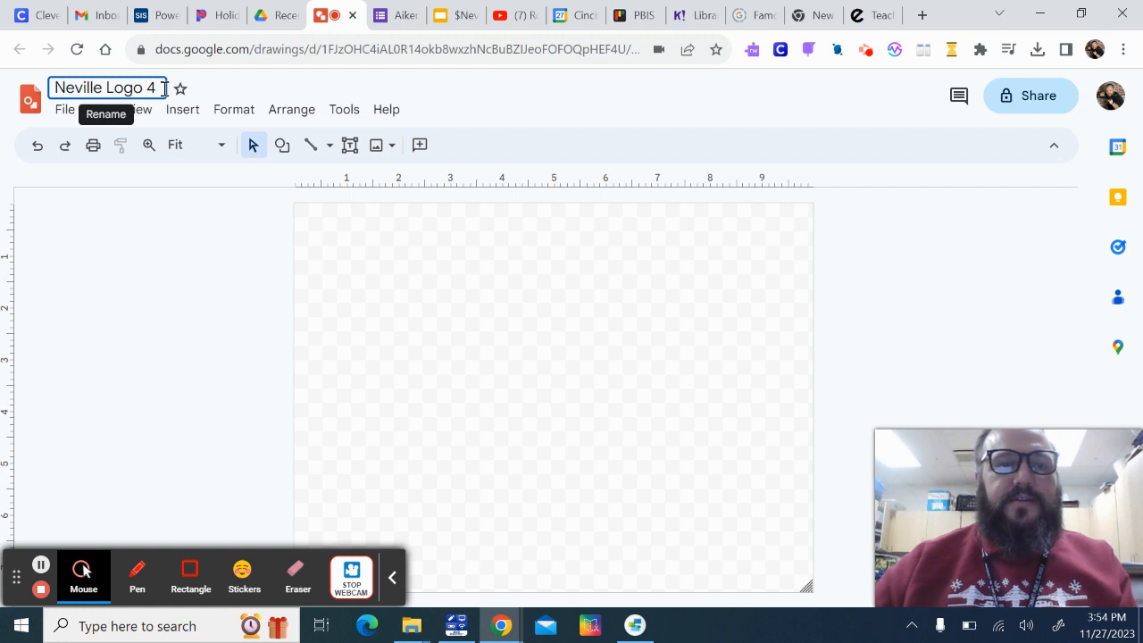
left_click(411, 391)
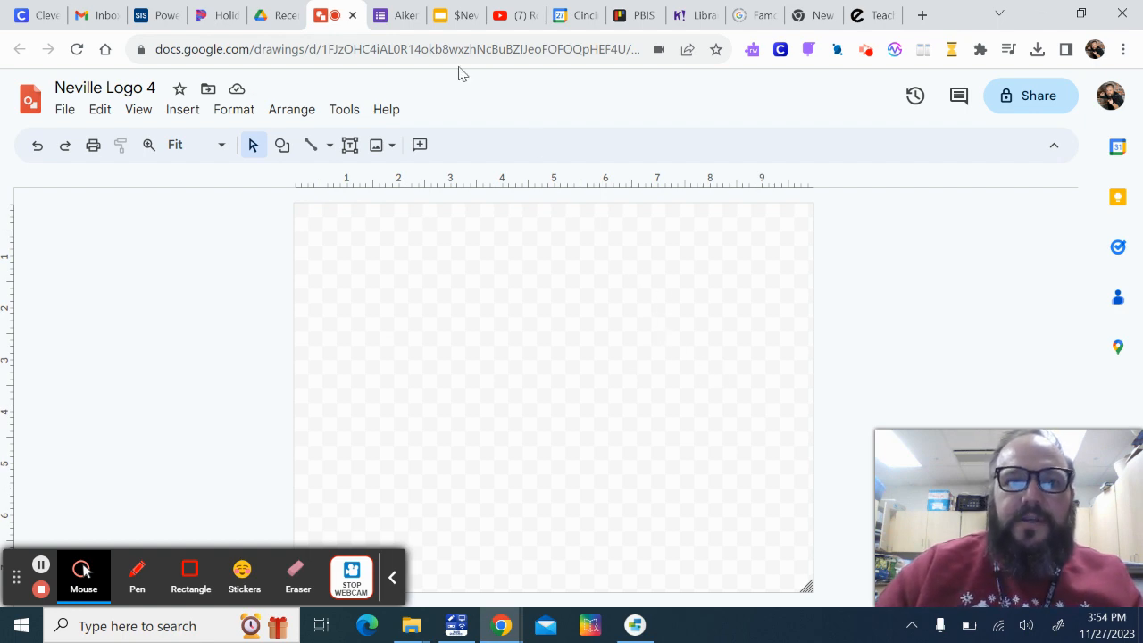
Switch to the Google Slides presentation and examine the sample initial logos on slides 2 and 3
left_click(457, 18)
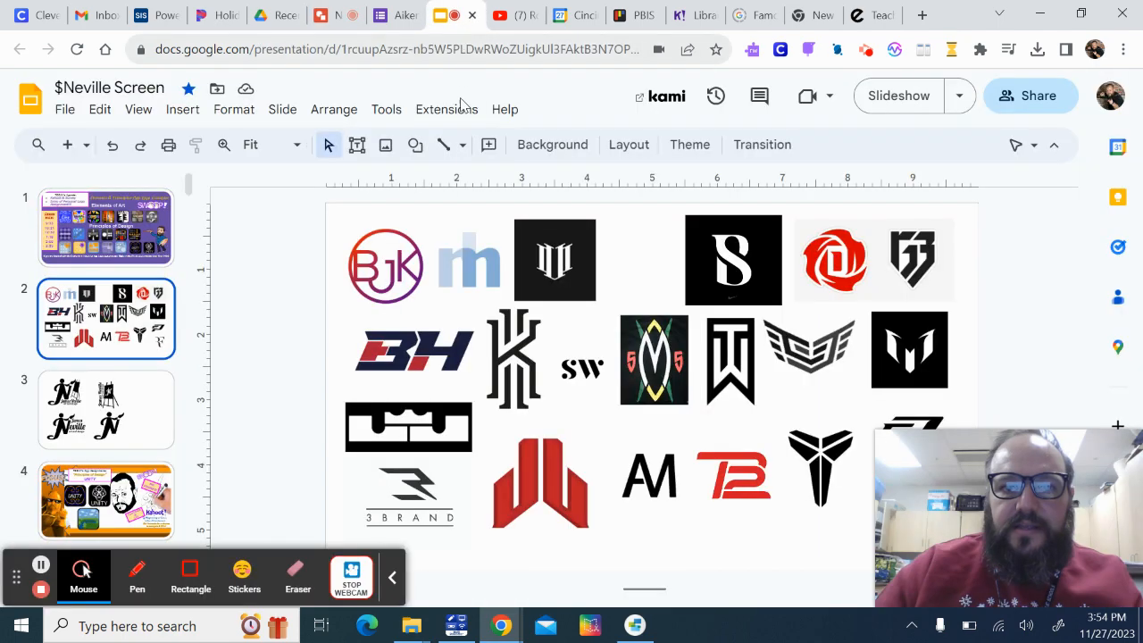
left_click(99, 440)
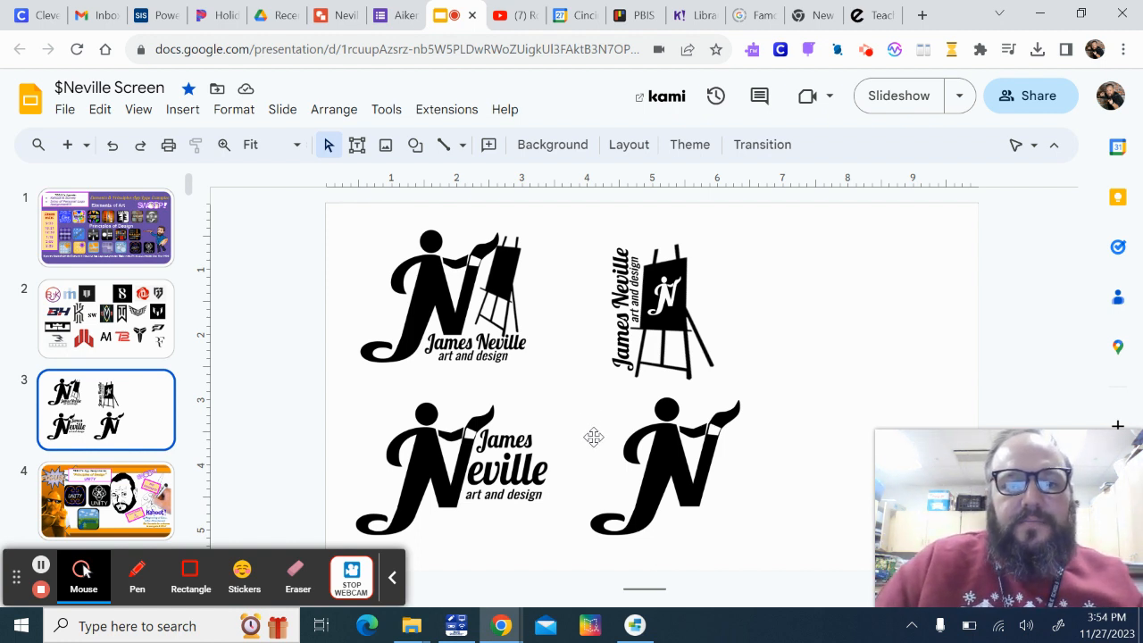
left_click(672, 477)
left_click(828, 405)
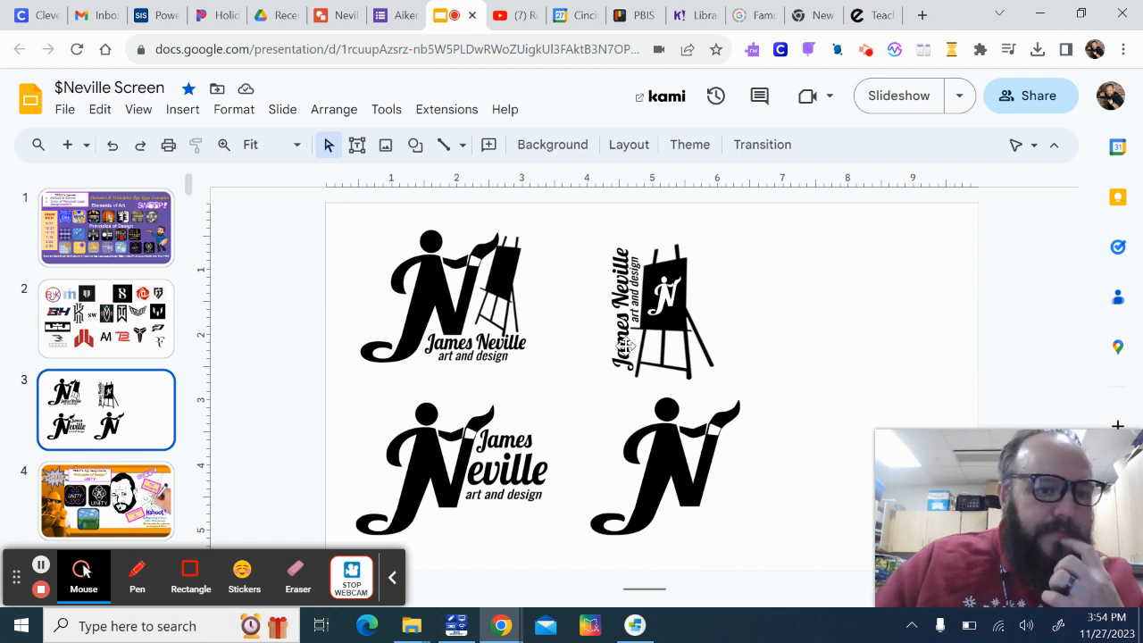
Return to the Google Drawings file and insert the letter "J" as word art
left_click(340, 25)
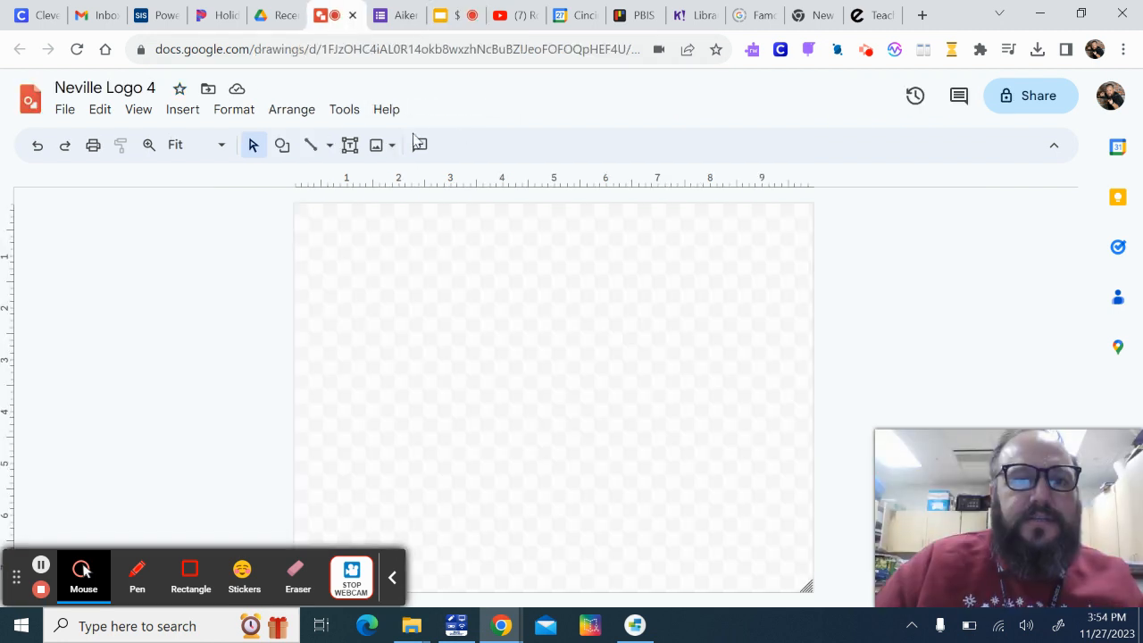
left_click(184, 113)
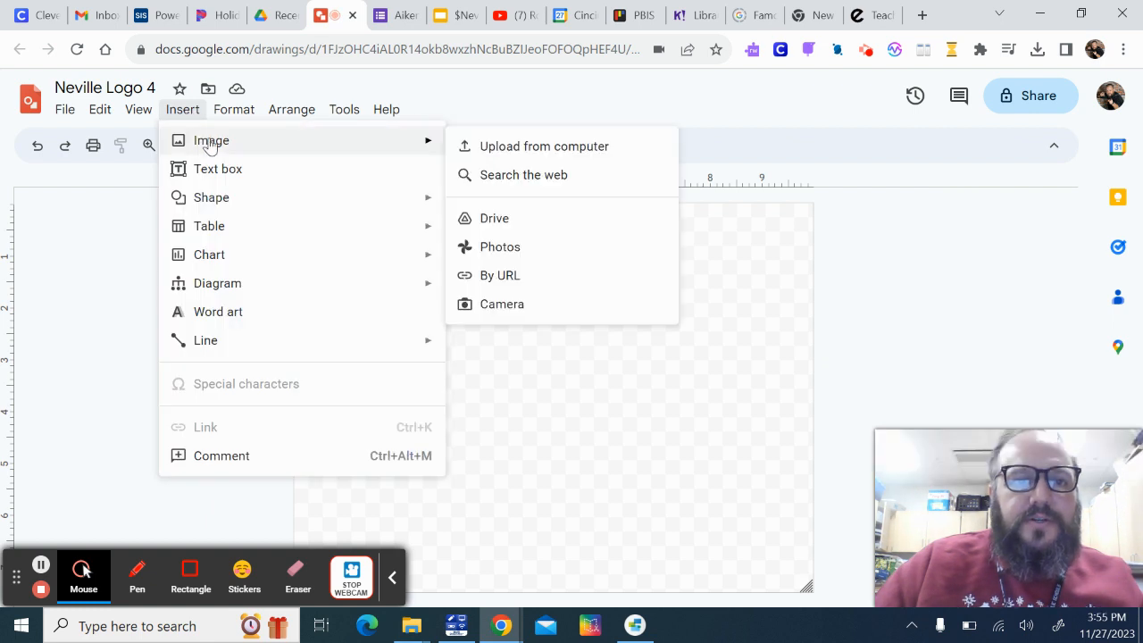
left_click(228, 321)
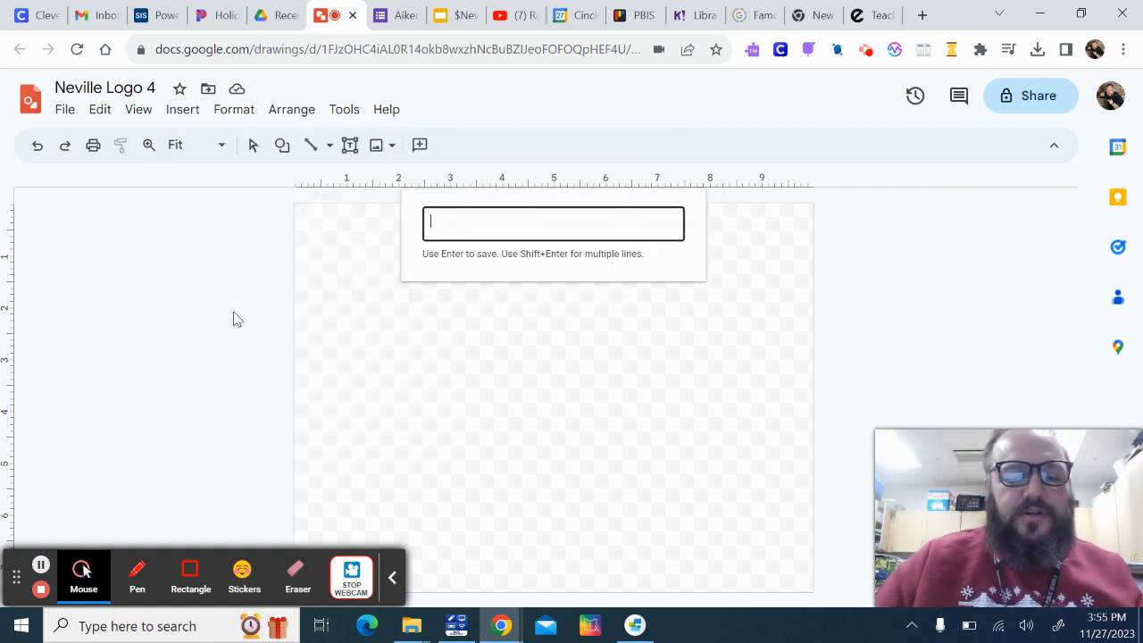
type("J")
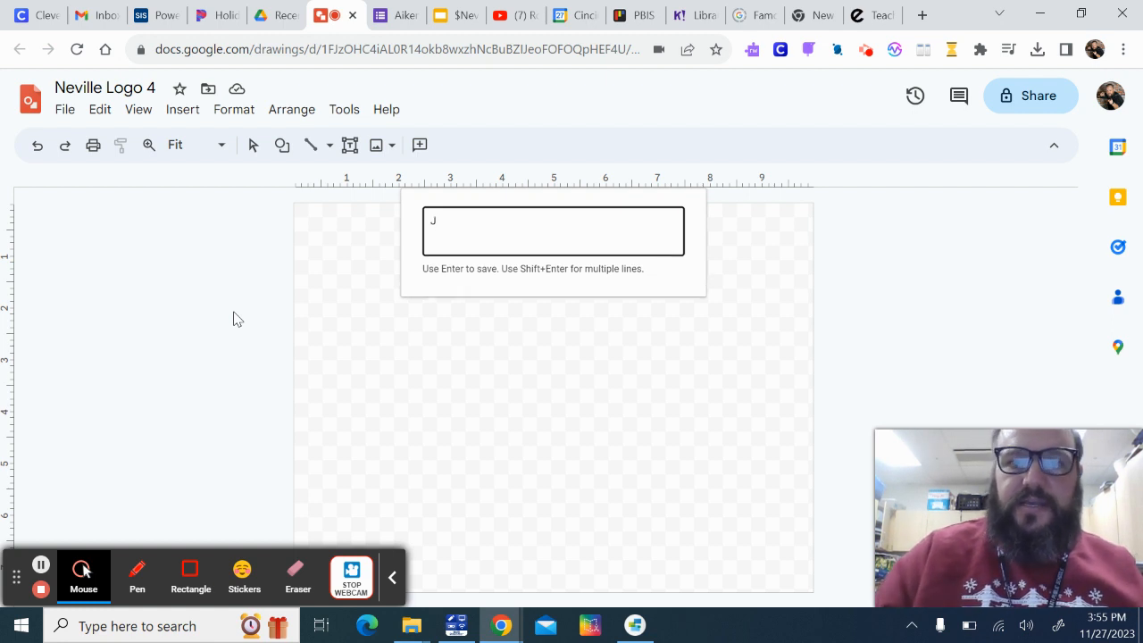
key("Return")
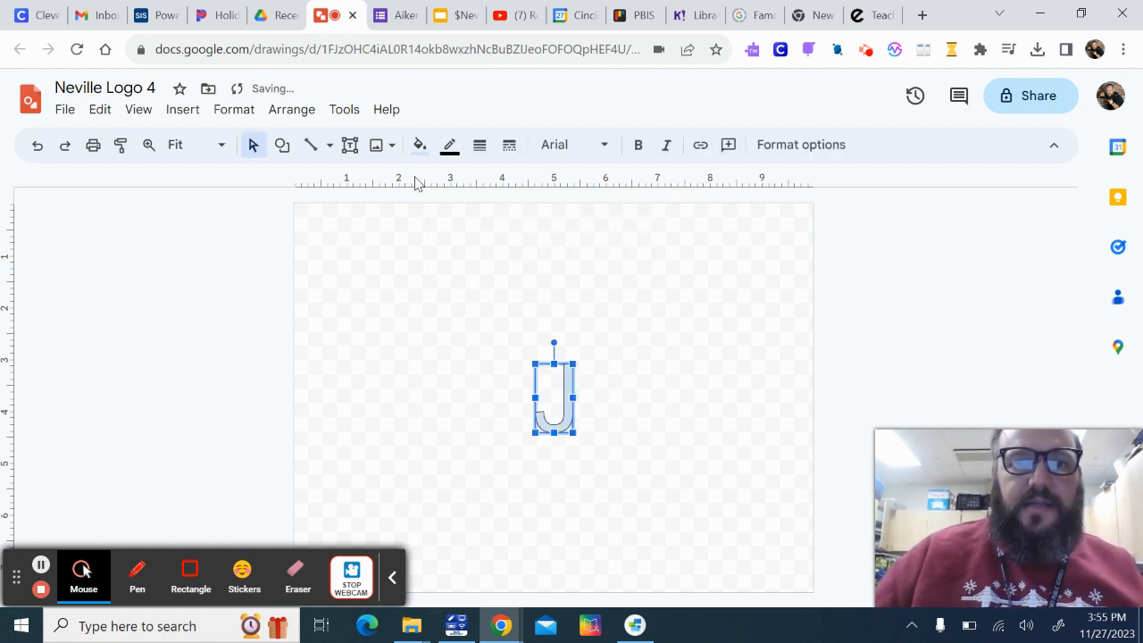
Fill the word art J with solid black and make its border transparent
left_click(418, 144)
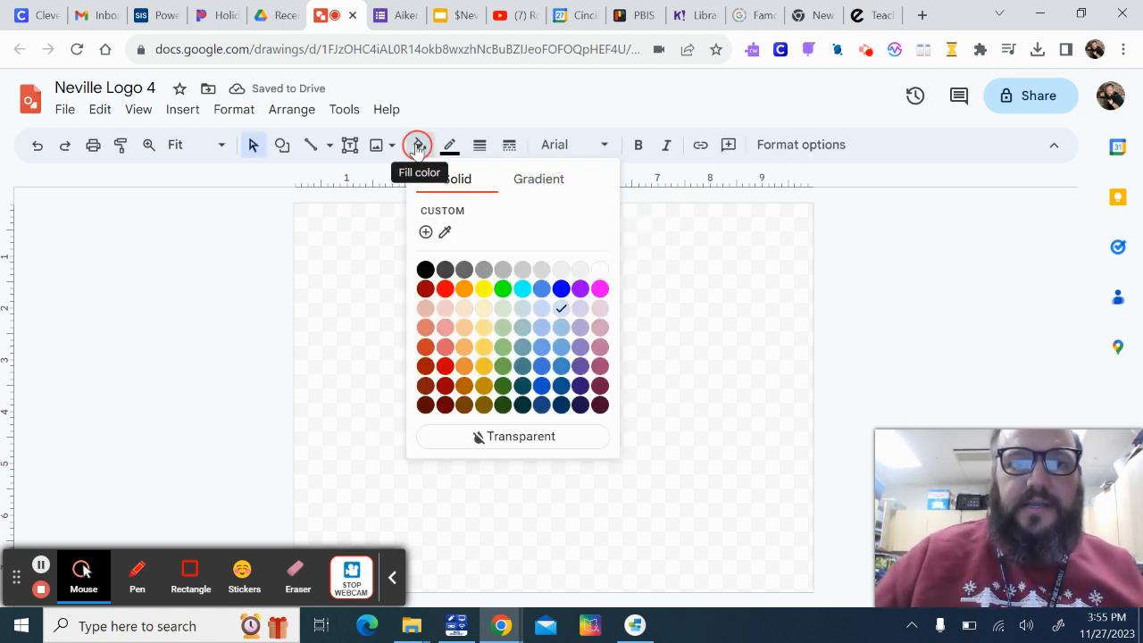
left_click(425, 269)
left_click(449, 145)
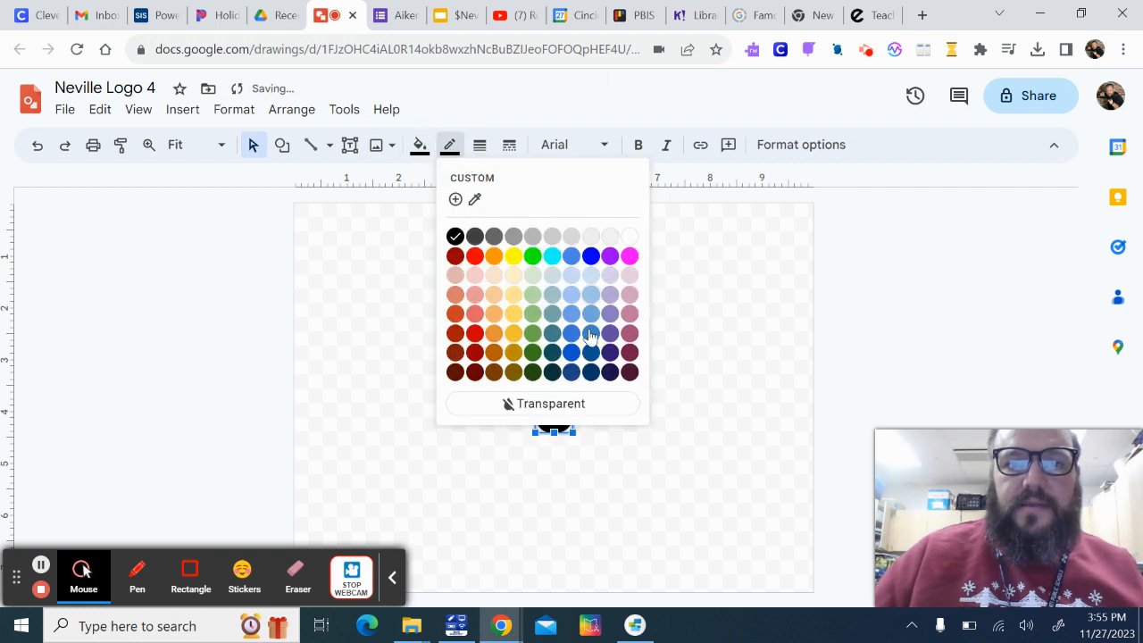
left_click(580, 405)
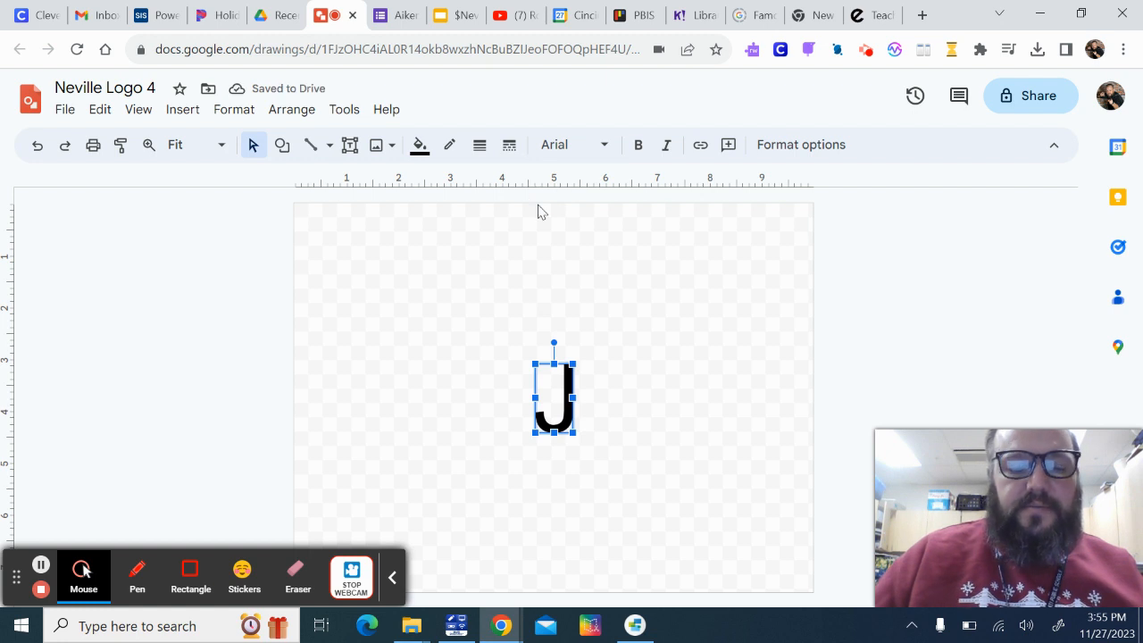
Duplicate the J and turn the copy into an "N" placed roughly level to the right of the original letter
key("ctrl+d")
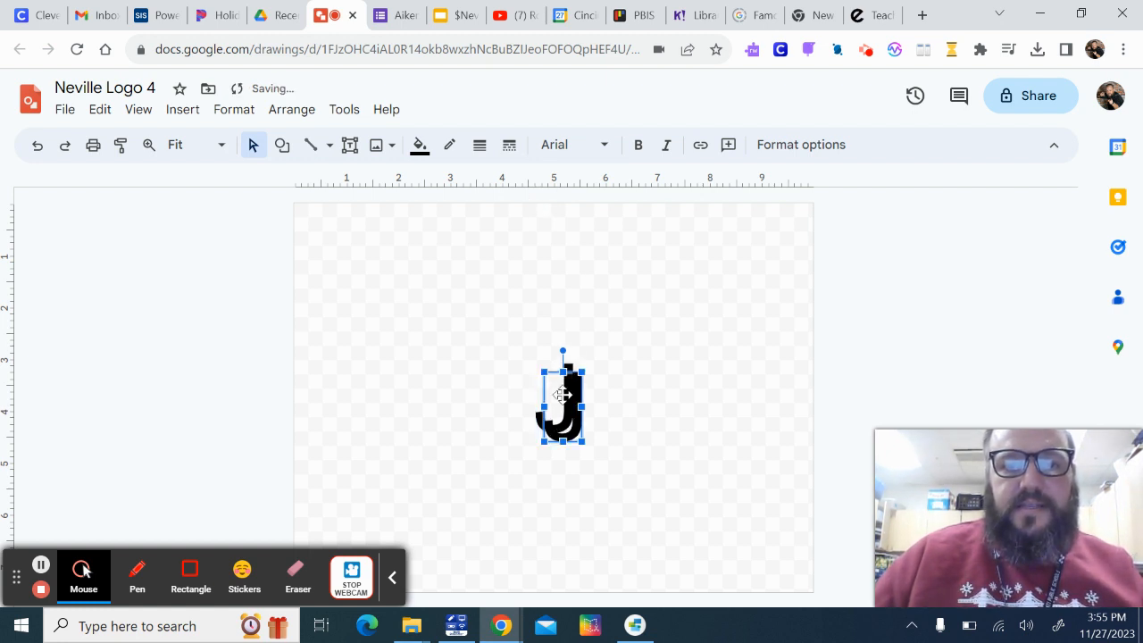
left_click_drag(567, 398, 646, 369)
double_click(646, 370)
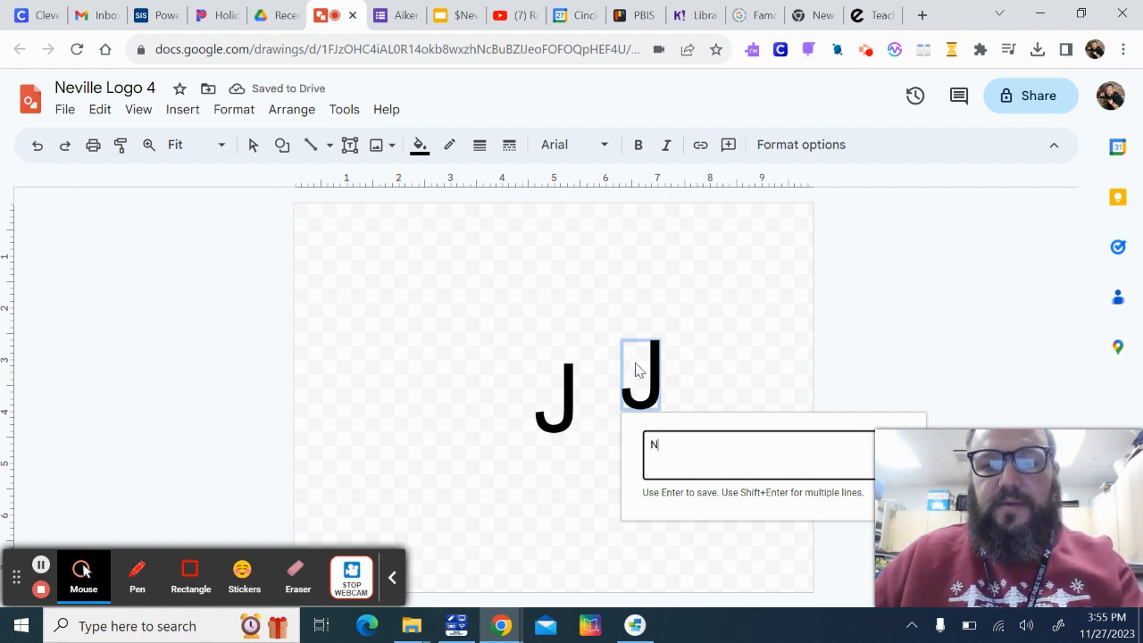
key("Return")
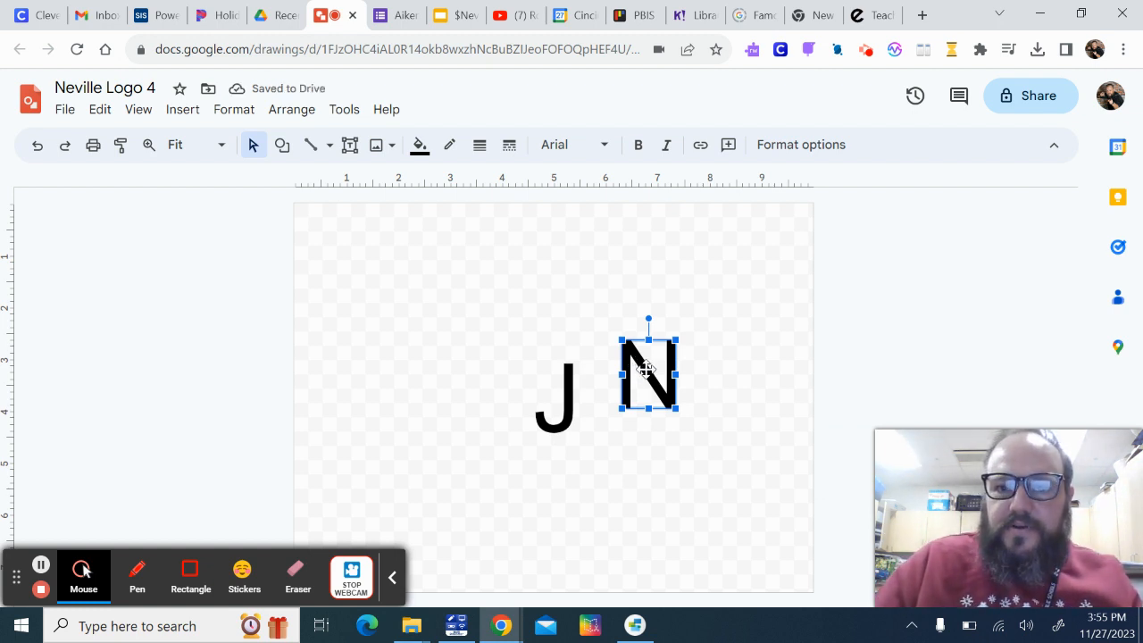
mouse_move(649, 382)
left_mouse_down()
mouse_move(645, 413)
mouse_move(637, 401)
left_mouse_up()
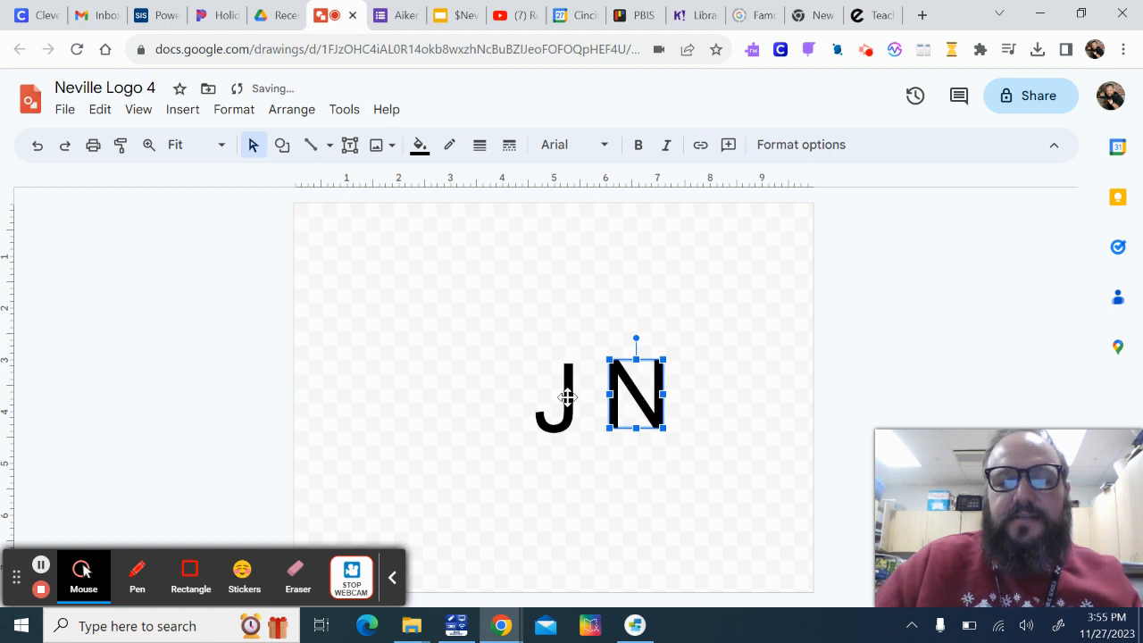
left_click(692, 375)
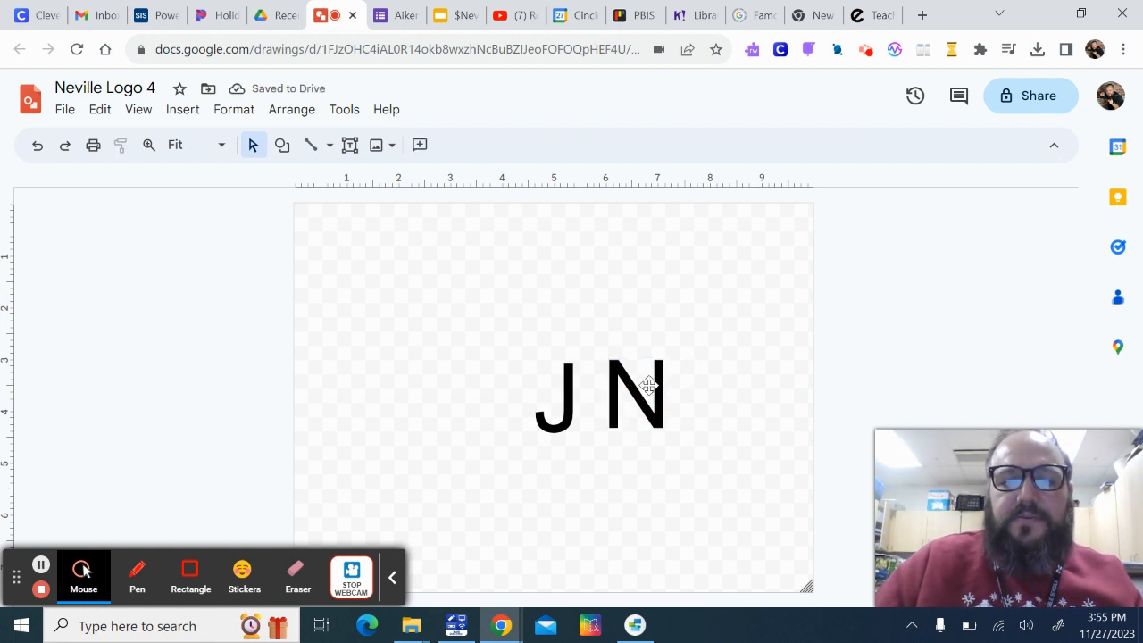
Select both the J and N word art letters and set their font to Playfair Display Black
left_click(650, 378)
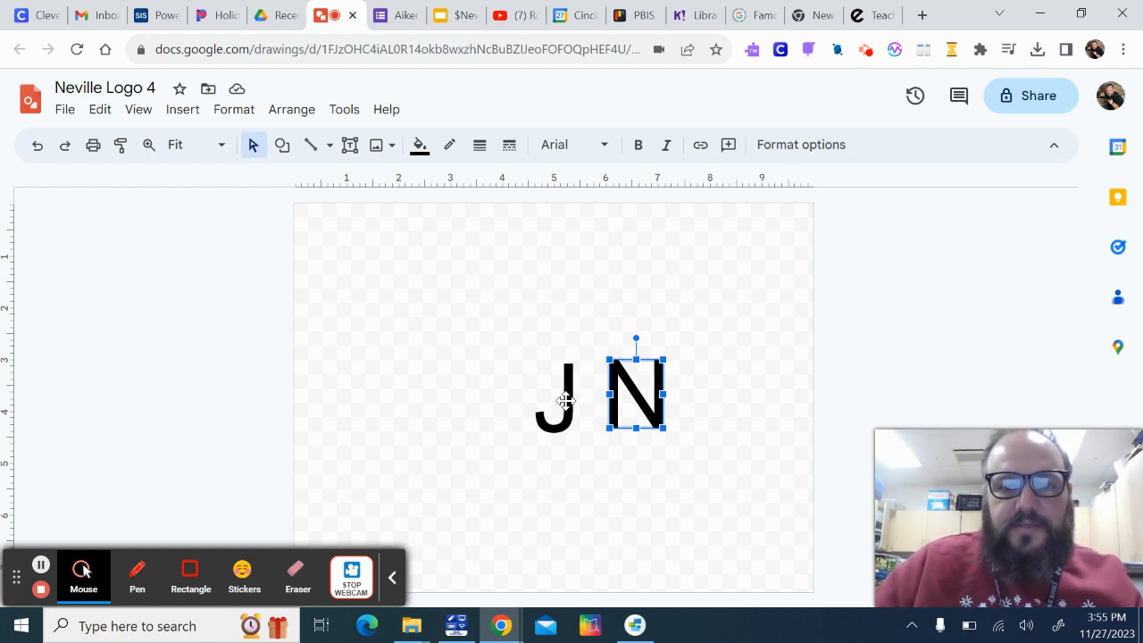
left_click(566, 400, "shift")
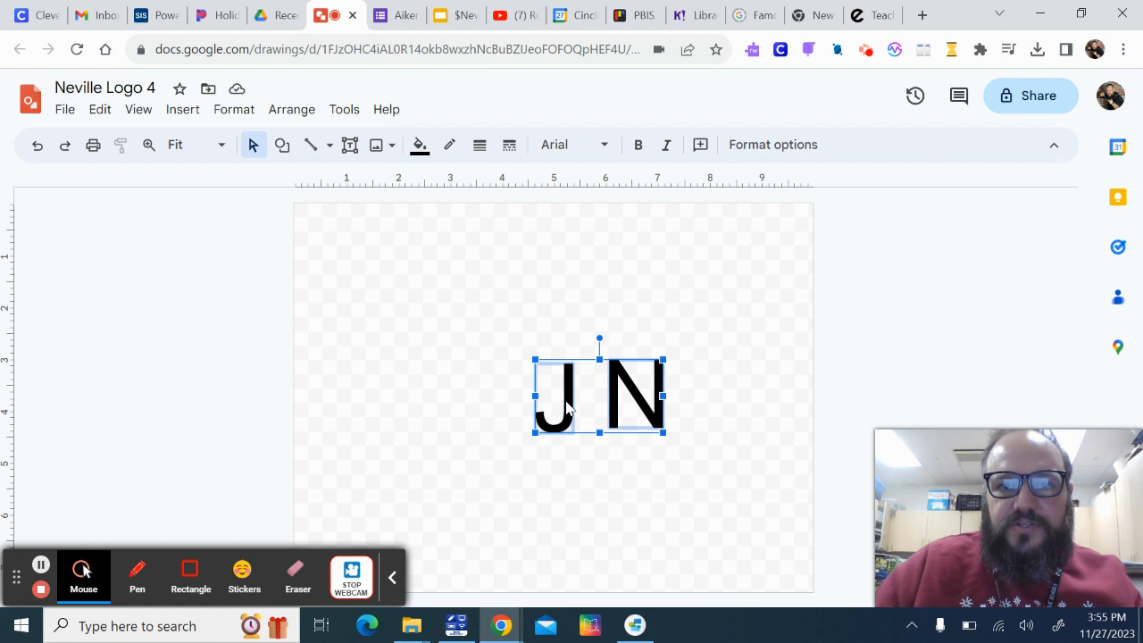
left_click(594, 147)
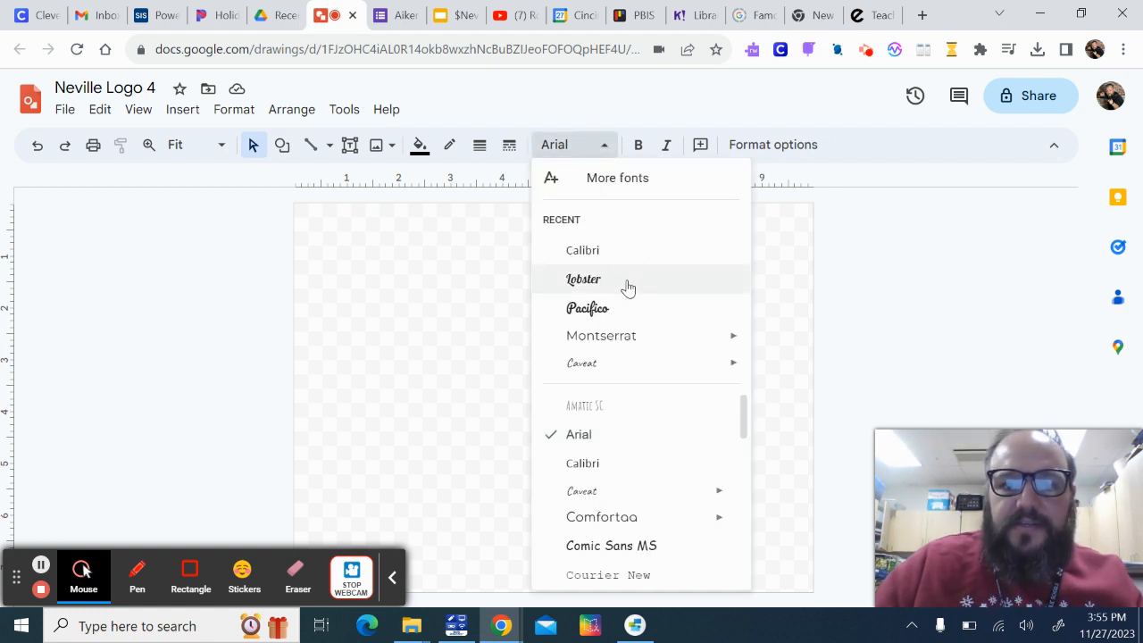
scroll(635, 431, "down", 5)
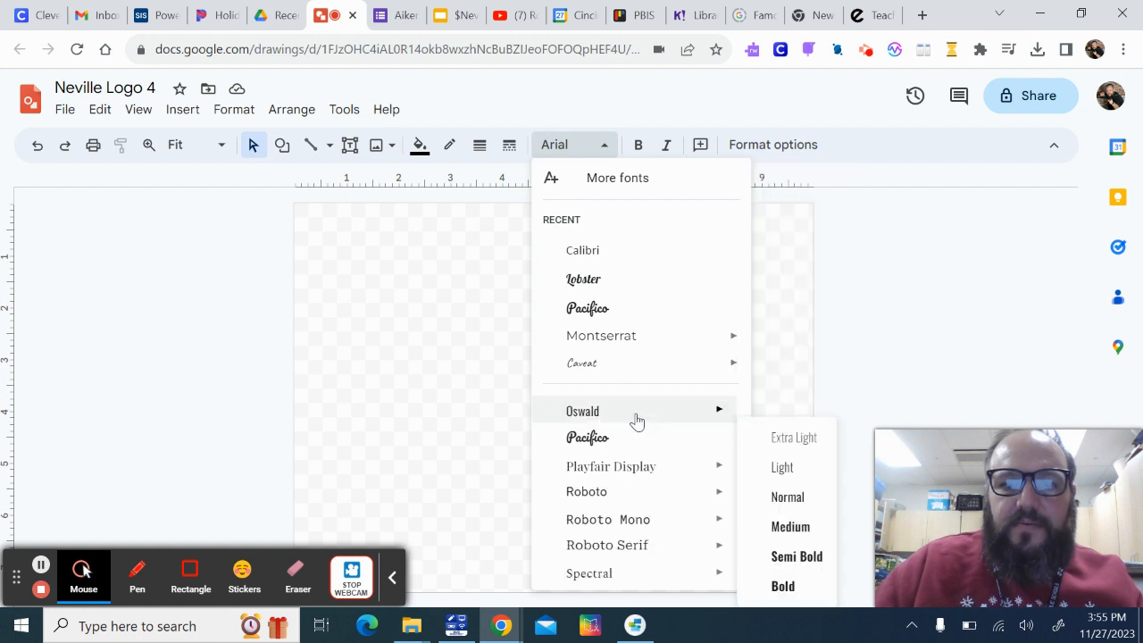
mouse_move(625, 464)
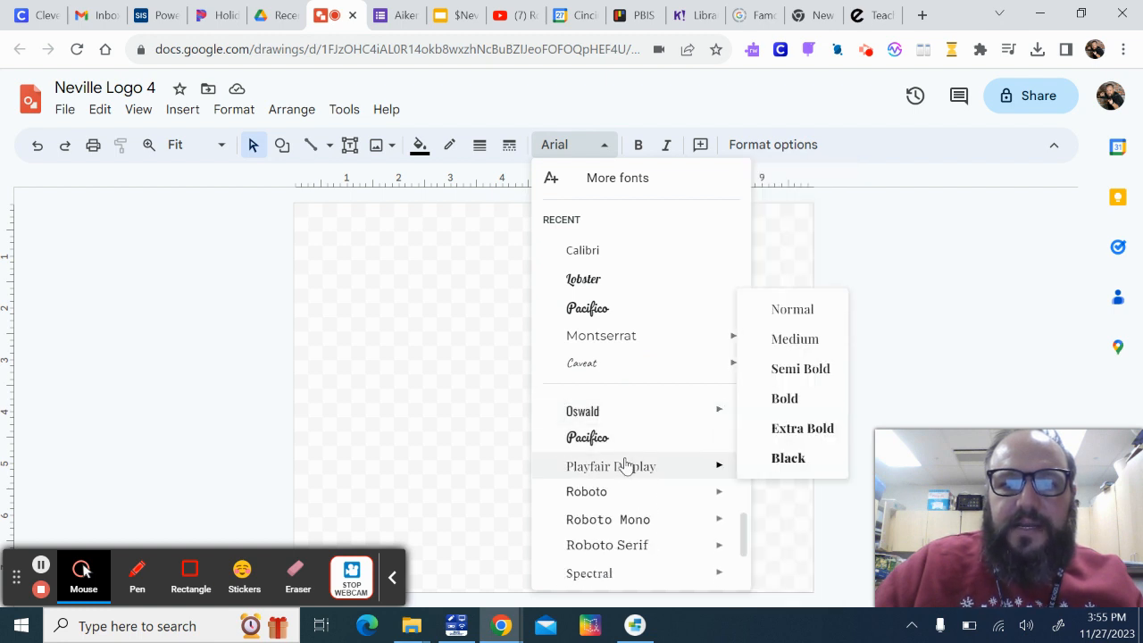
left_click(782, 457)
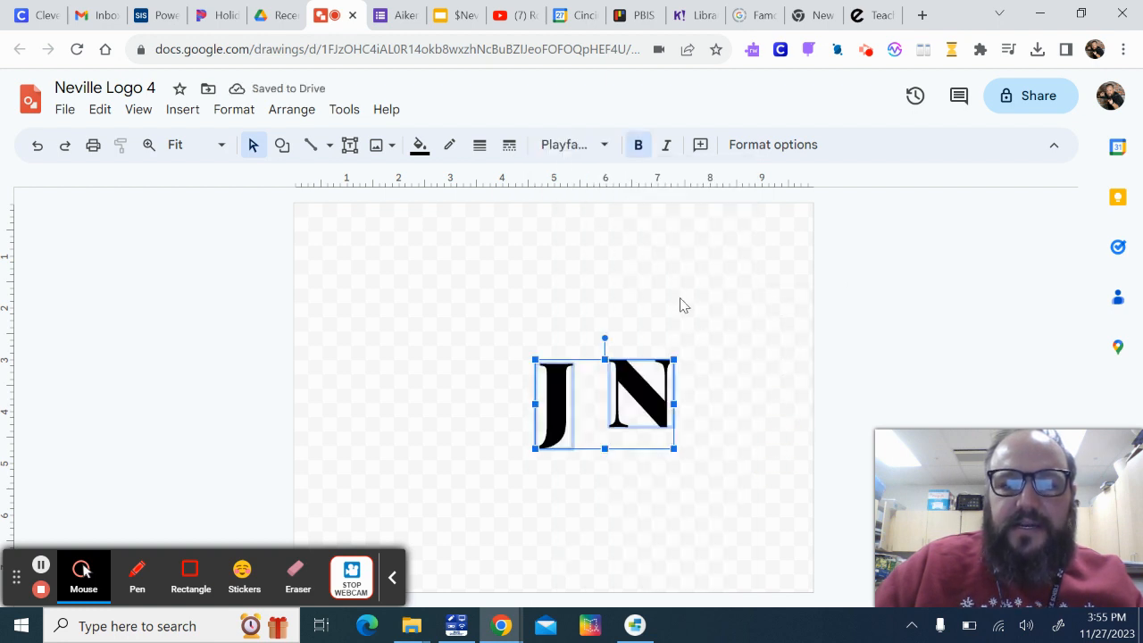
left_click(684, 247)
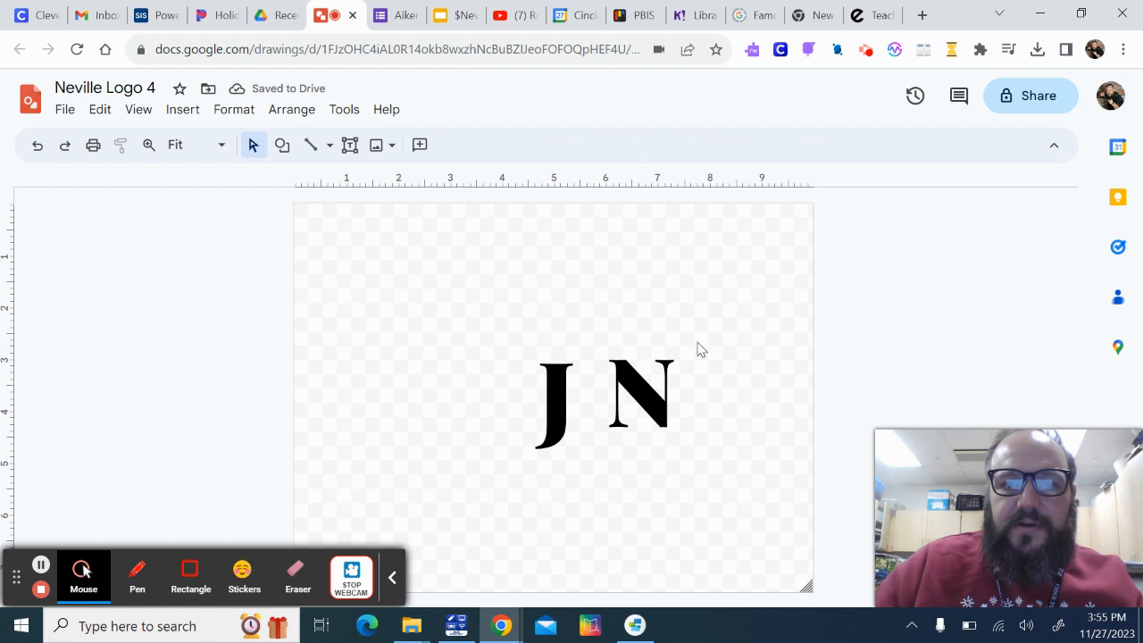
Enlarge the N to about 2 inches square and place it so its left stem overlaps the J, tops aligned
left_click(651, 392)
left_click_drag(651, 392, 579, 332)
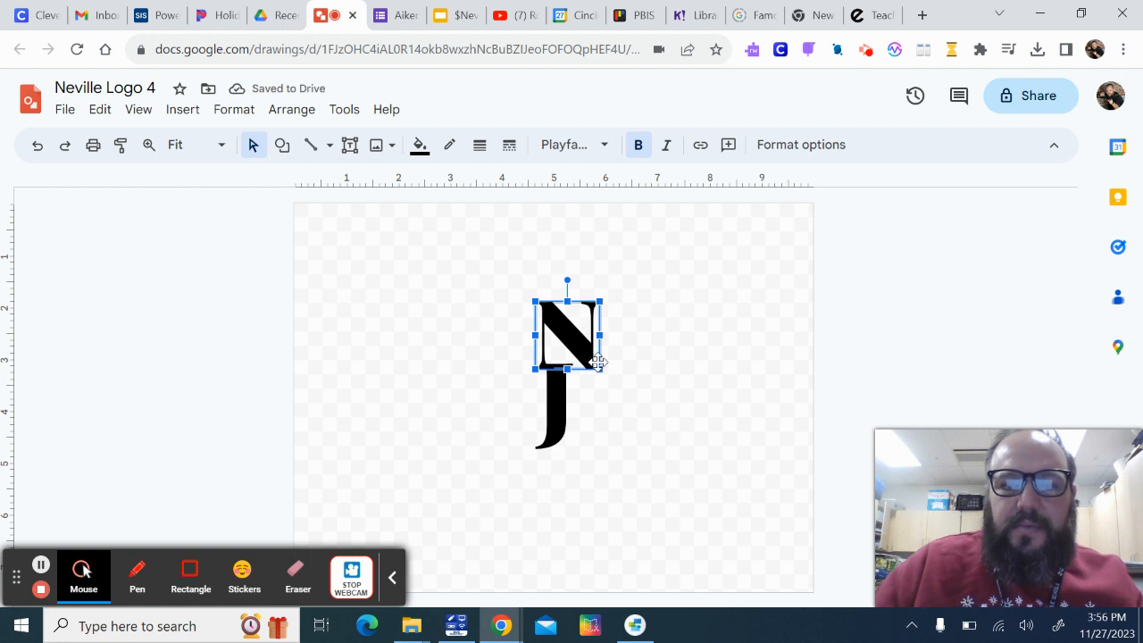
left_click_drag(598, 369, 639, 405)
left_click_drag(606, 370, 630, 432)
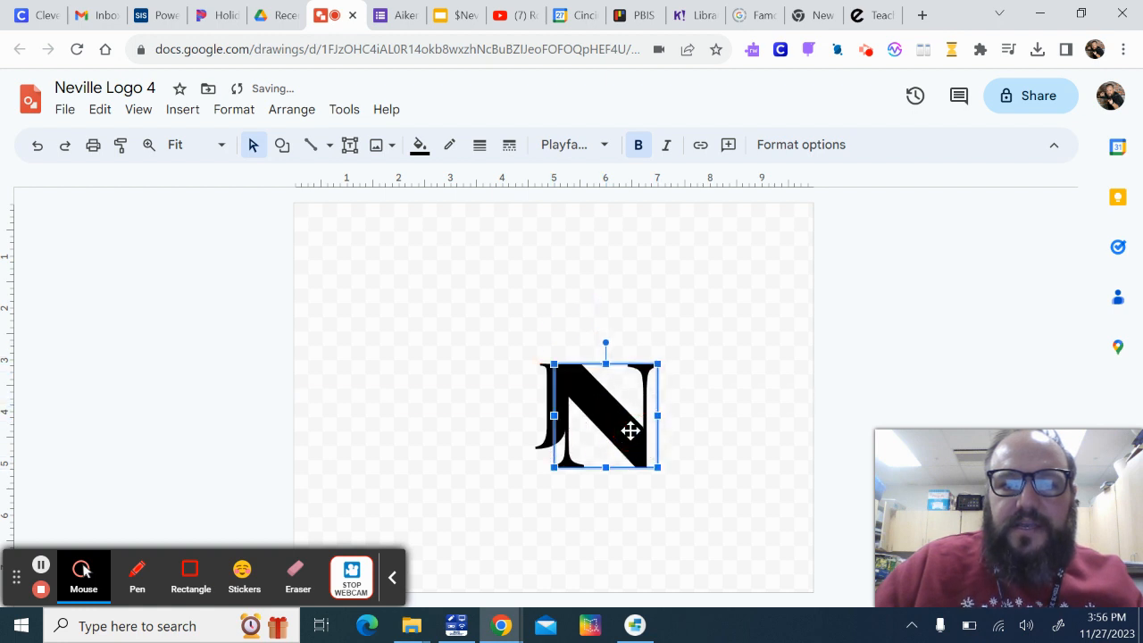
Stretch the J below the N's baseline and widen it to about 1.2 inches so its stem covers the N's left stem
left_click(545, 438)
left_click_drag(553, 447, 546, 511)
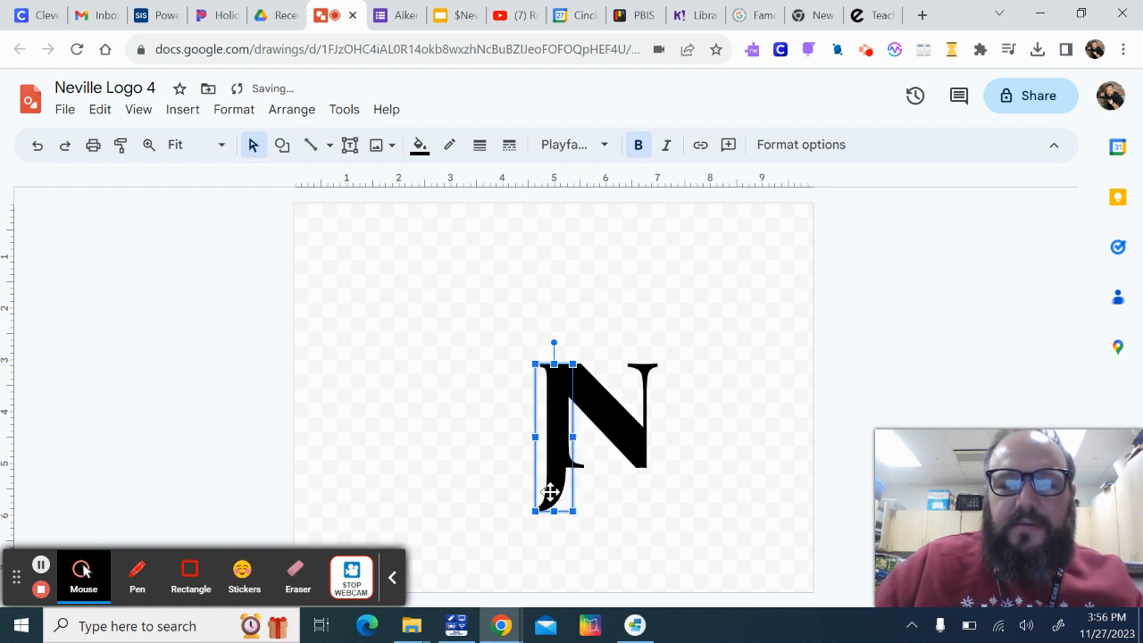
left_click_drag(572, 436, 595, 438)
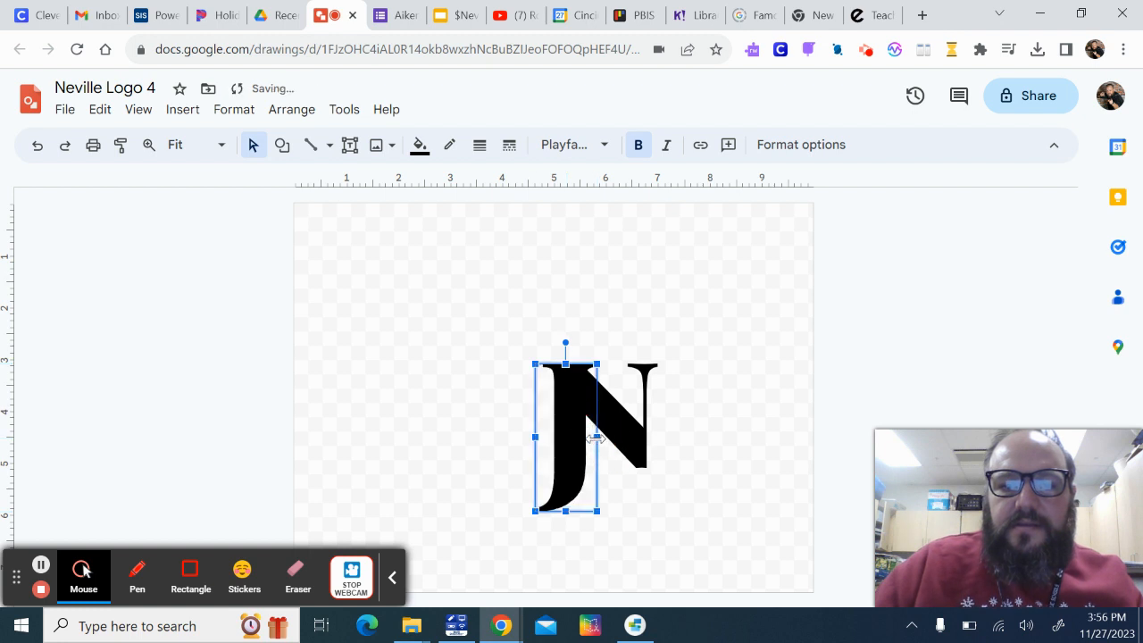
left_click(724, 439)
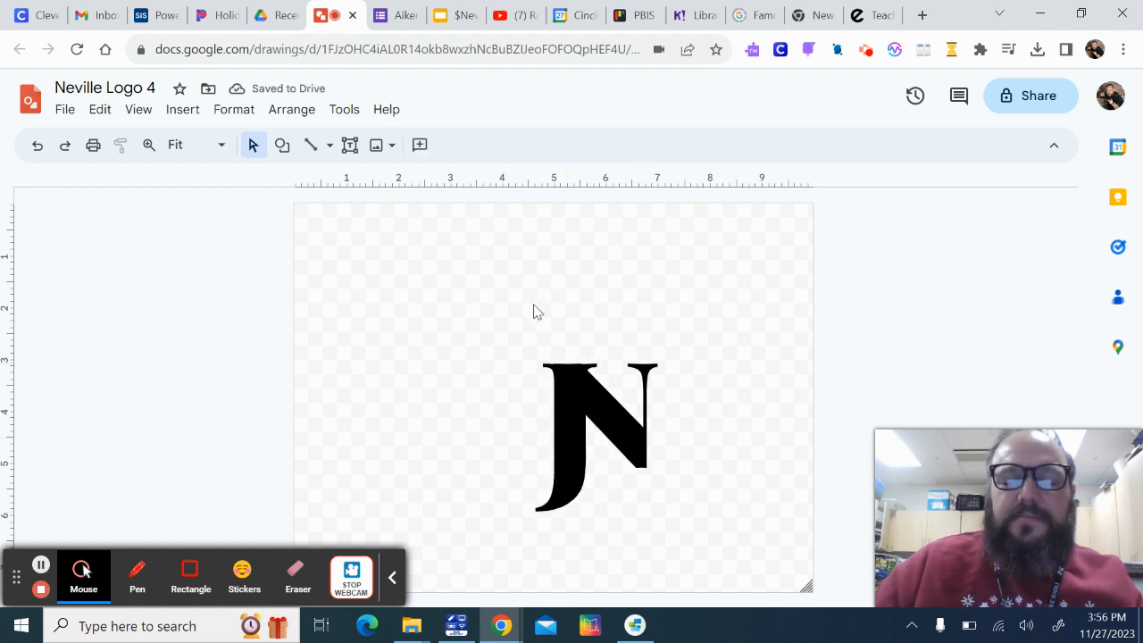
left_click_drag(505, 321, 724, 551)
left_click(724, 510)
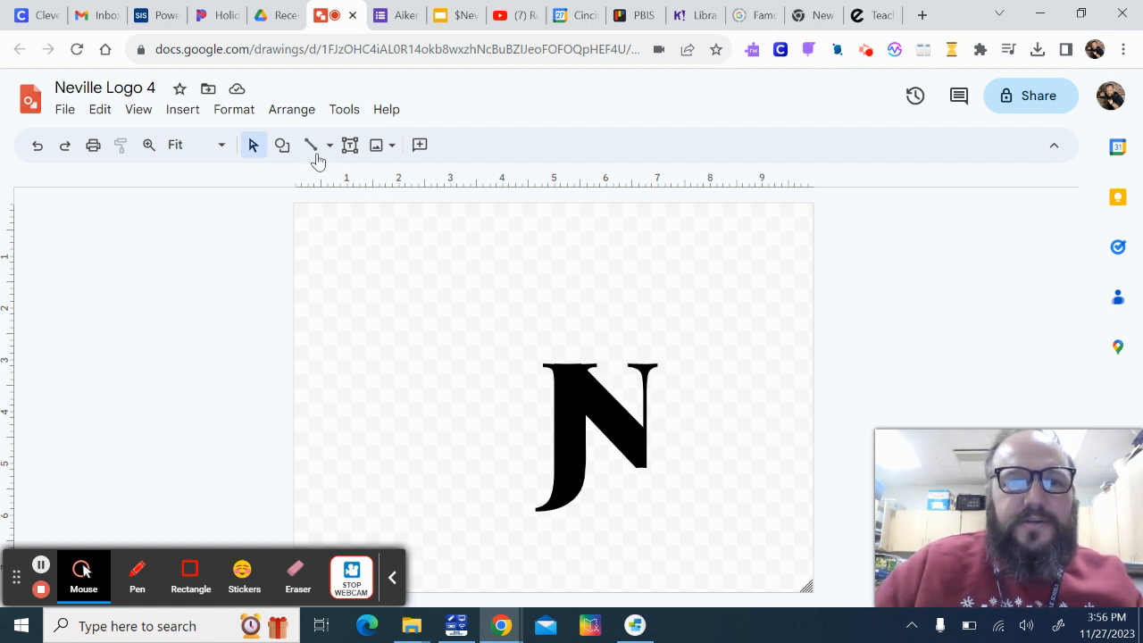
Draw a horizontal rectangle about 3 inches long just above the JN letters and fill it with solid black
left_click(282, 145)
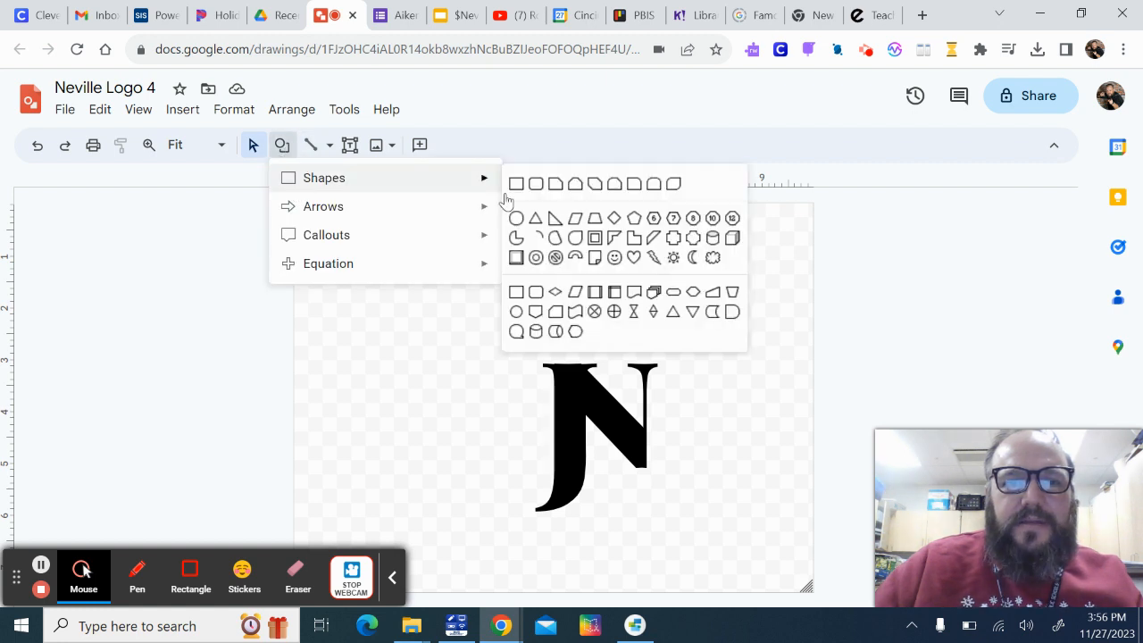
left_click(516, 183)
left_click_drag(514, 338, 671, 358)
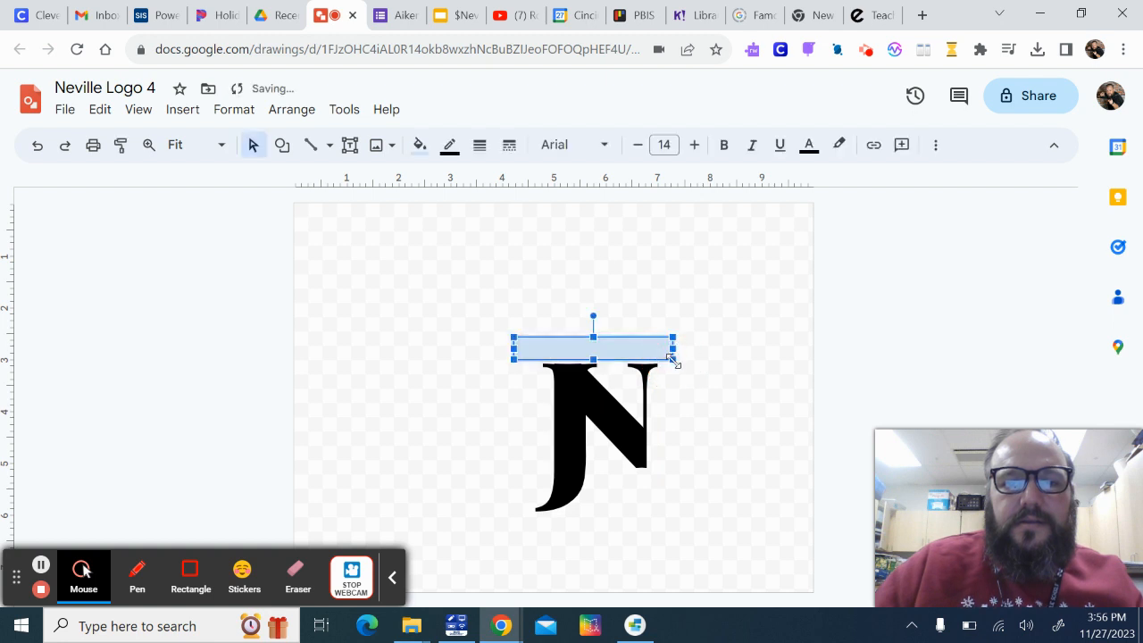
left_click(449, 145)
left_click(419, 145)
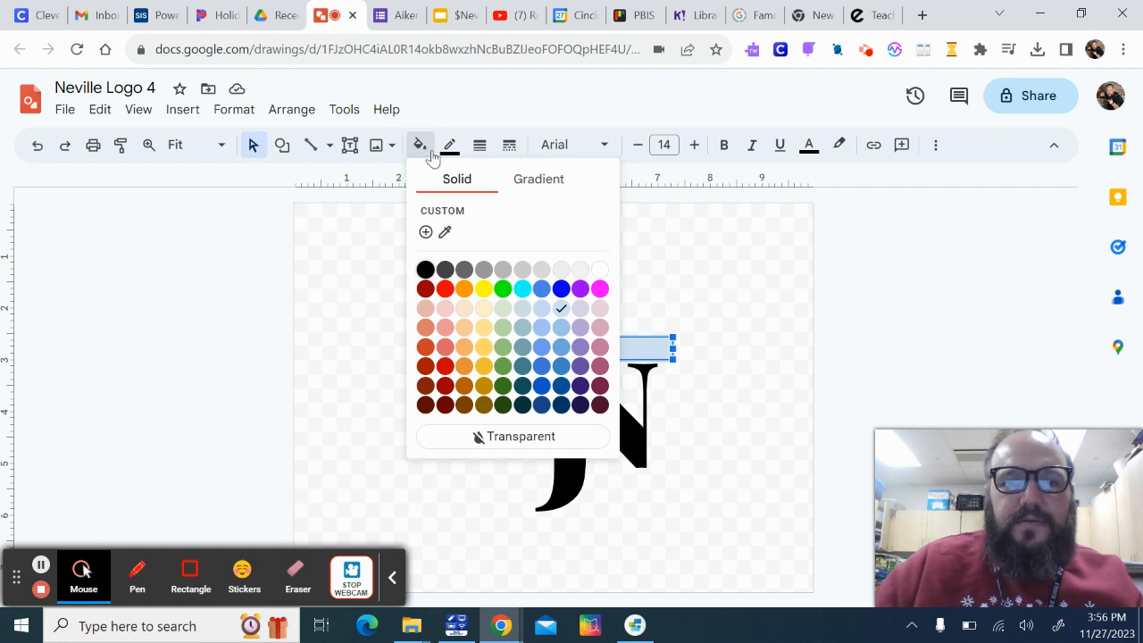
left_click(425, 269)
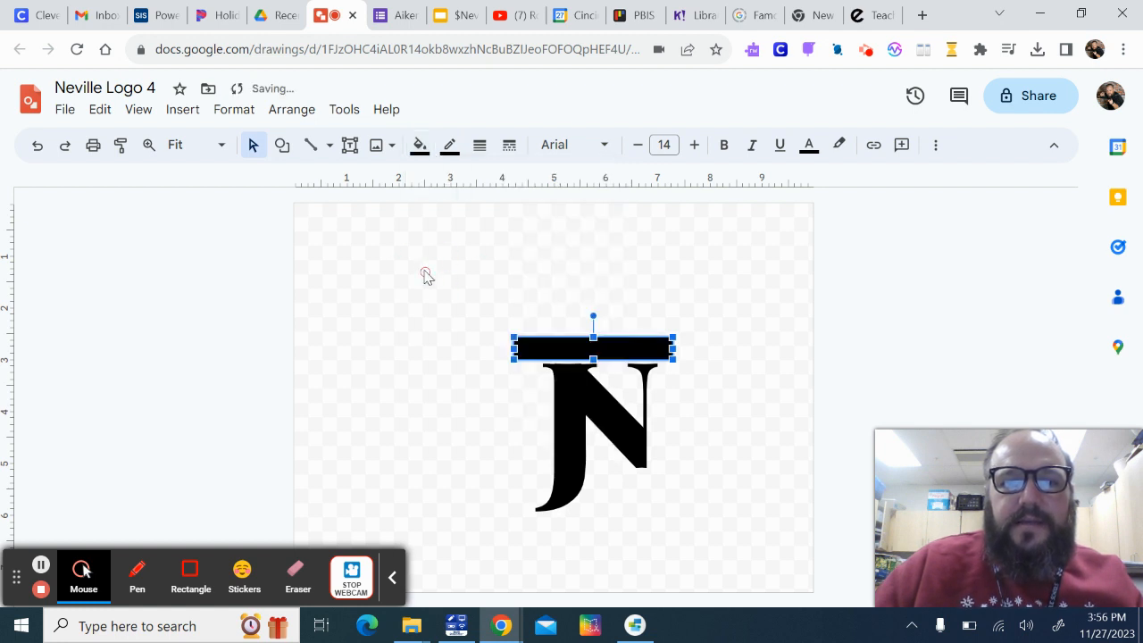
left_click(418, 151)
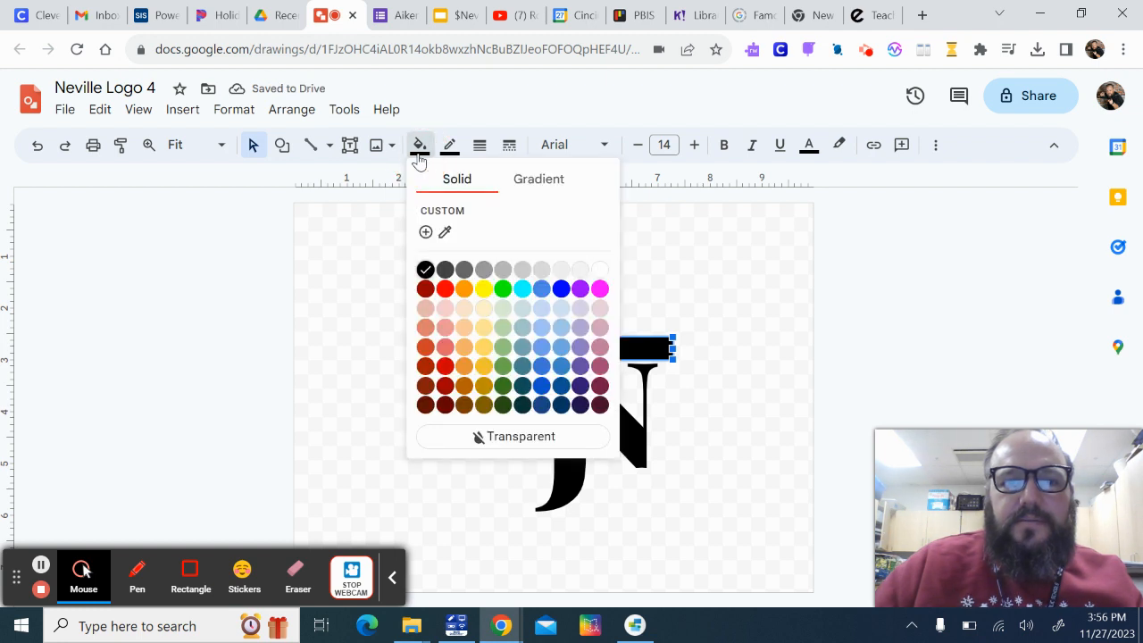
left_click(418, 150)
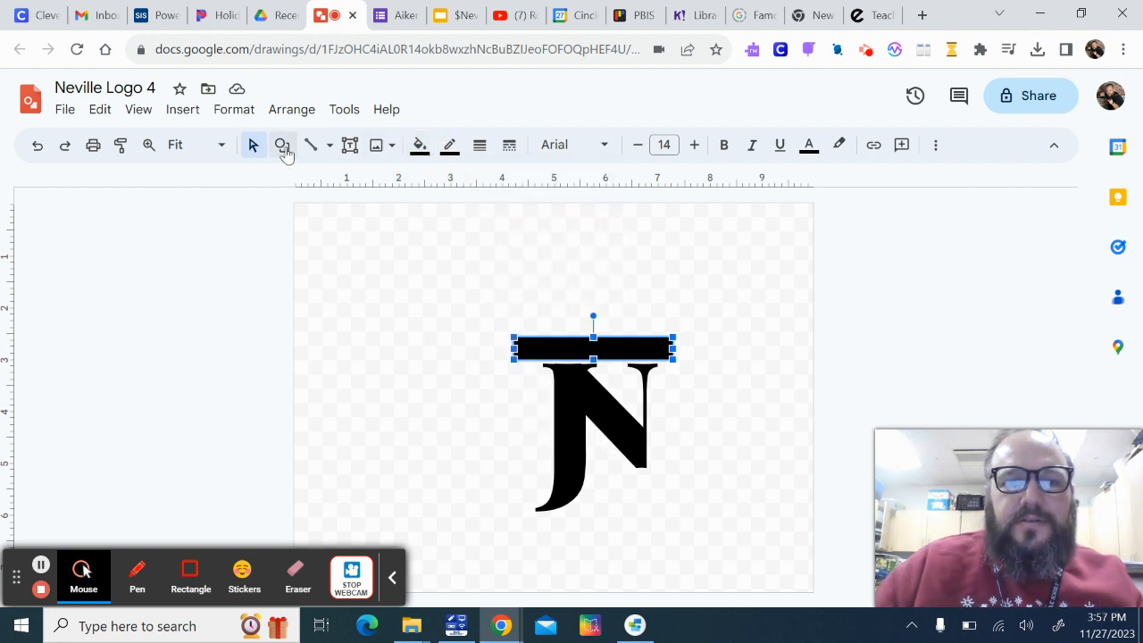
Add a small black triangle pointing right just beyond the bar's right end as a pencil tip
left_click(282, 146)
mouse_move(332, 184)
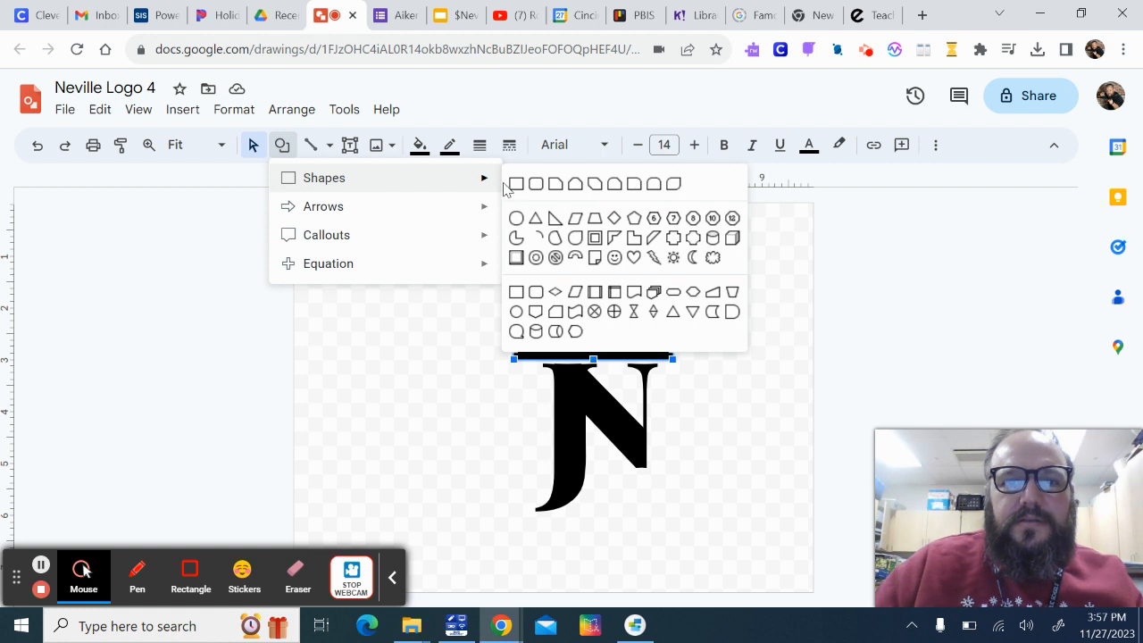
left_click(535, 218)
left_click_drag(693, 343, 706, 362)
left_click_drag(695, 317, 739, 349)
left_click(855, 335)
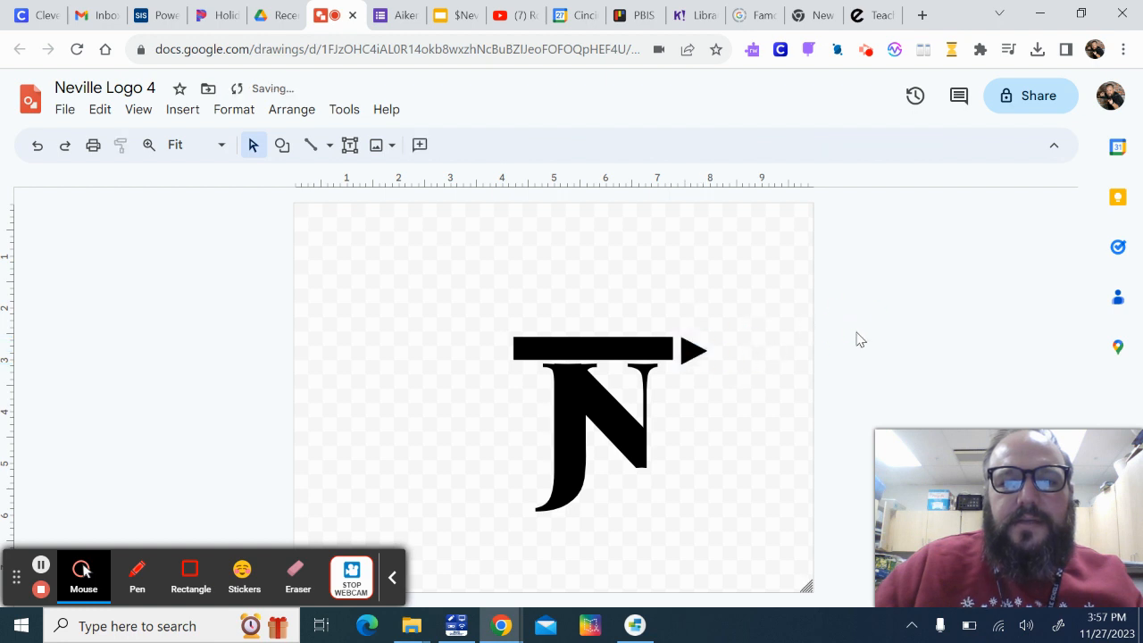
Shrink the triangle to the bar's height and align it with the bar, leaving a narrow gap between them
left_click_drag(692, 353, 687, 349)
left_click(732, 380)
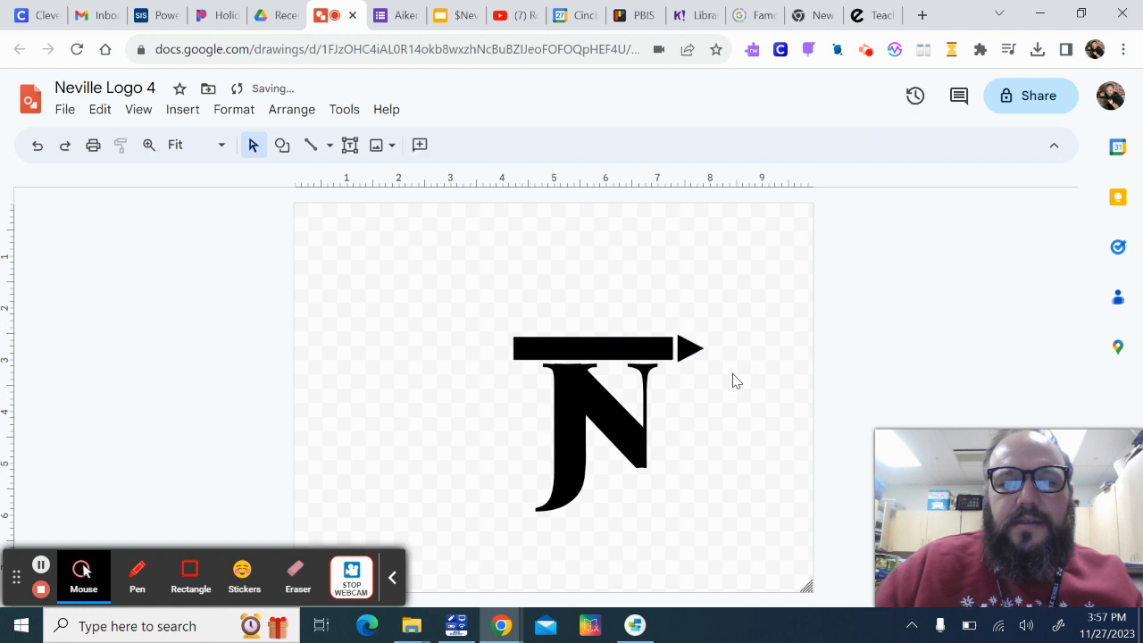
left_click(657, 348)
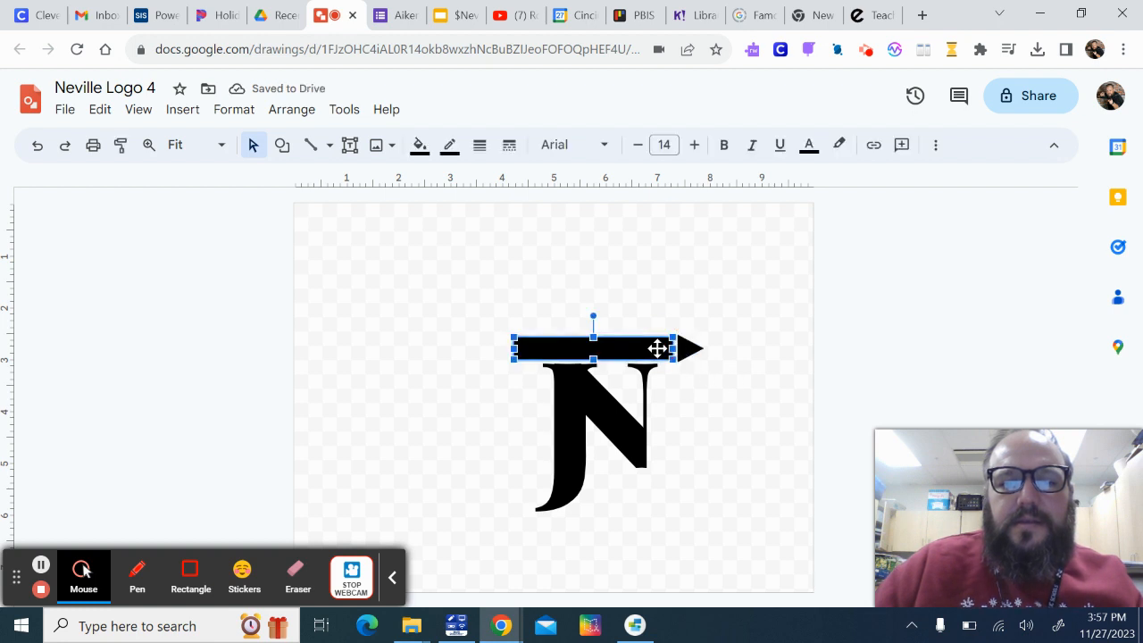
left_click(706, 370)
left_click(689, 349)
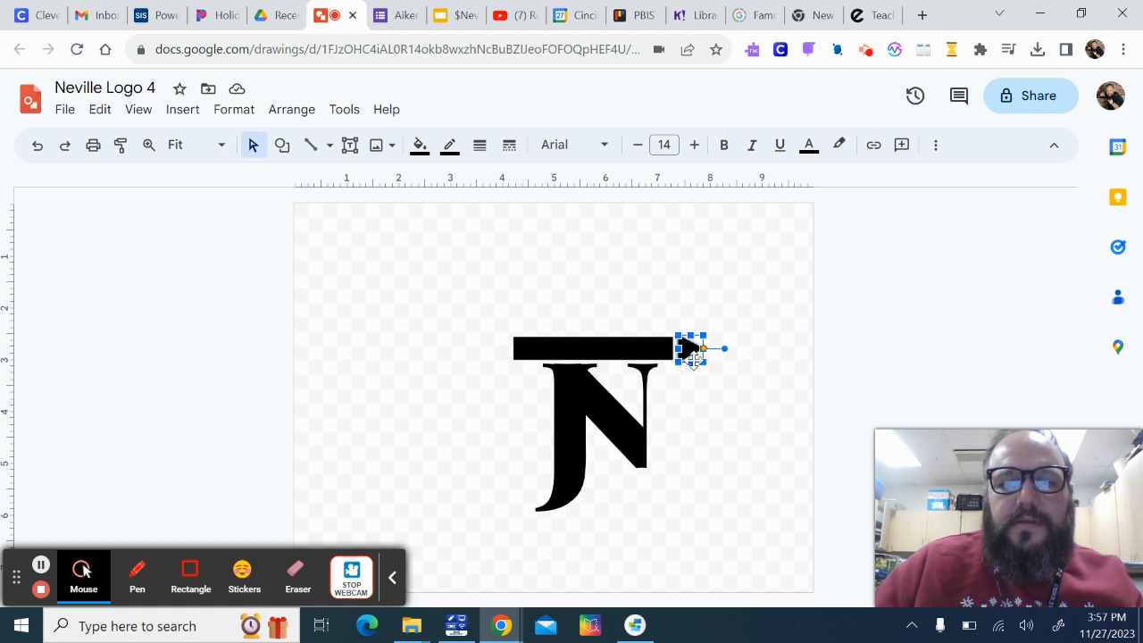
left_click_drag(691, 365, 689, 344)
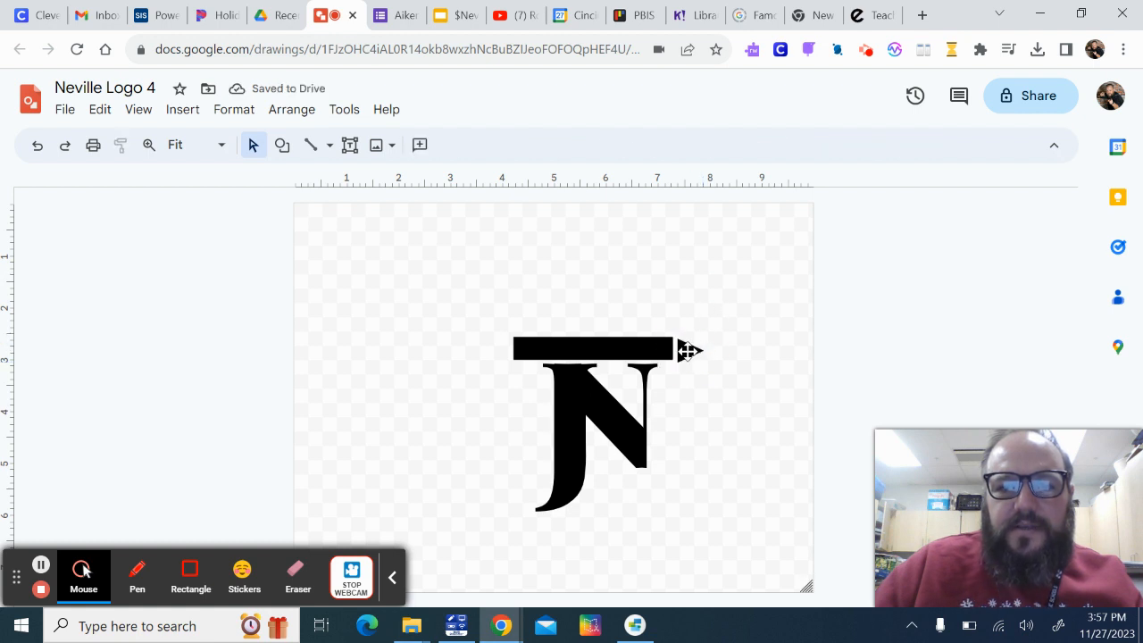
left_click(687, 350)
left_click_drag(687, 350, 686, 348)
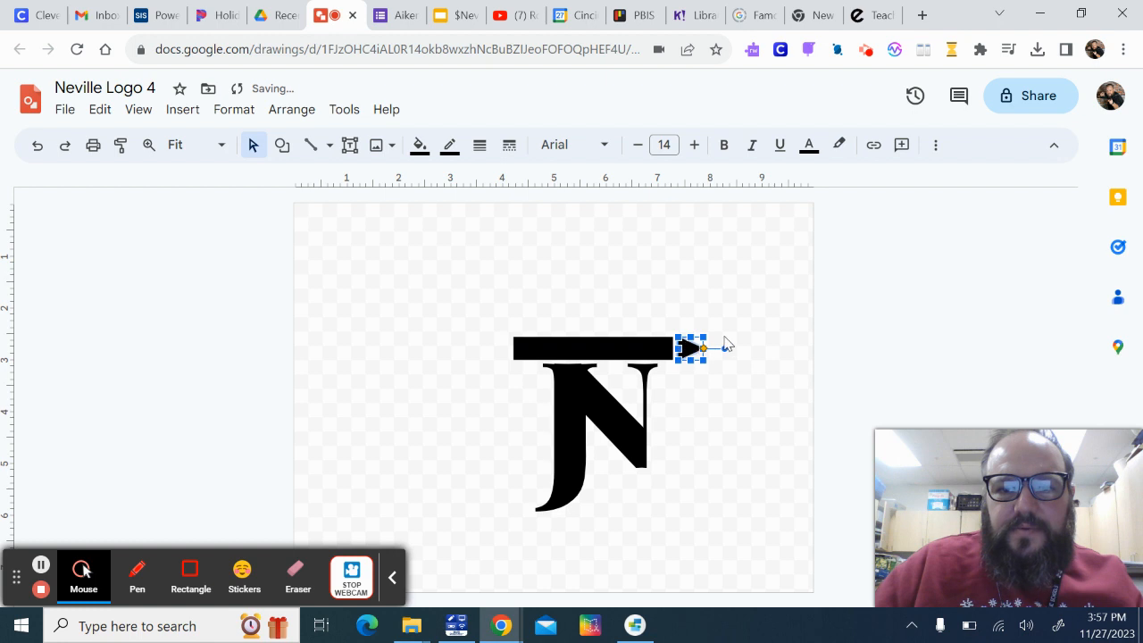
left_click(725, 344)
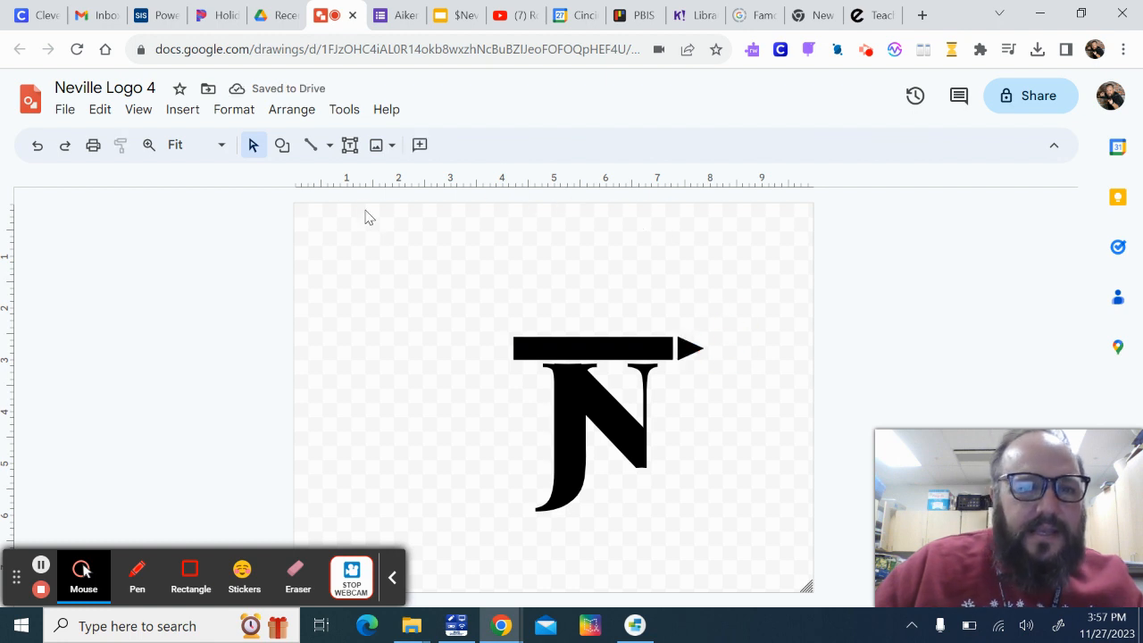
Draw a small rounded rectangle at the bar's left end as the pencil's eraser and fill it with solid black
left_click(282, 148)
mouse_move(286, 179)
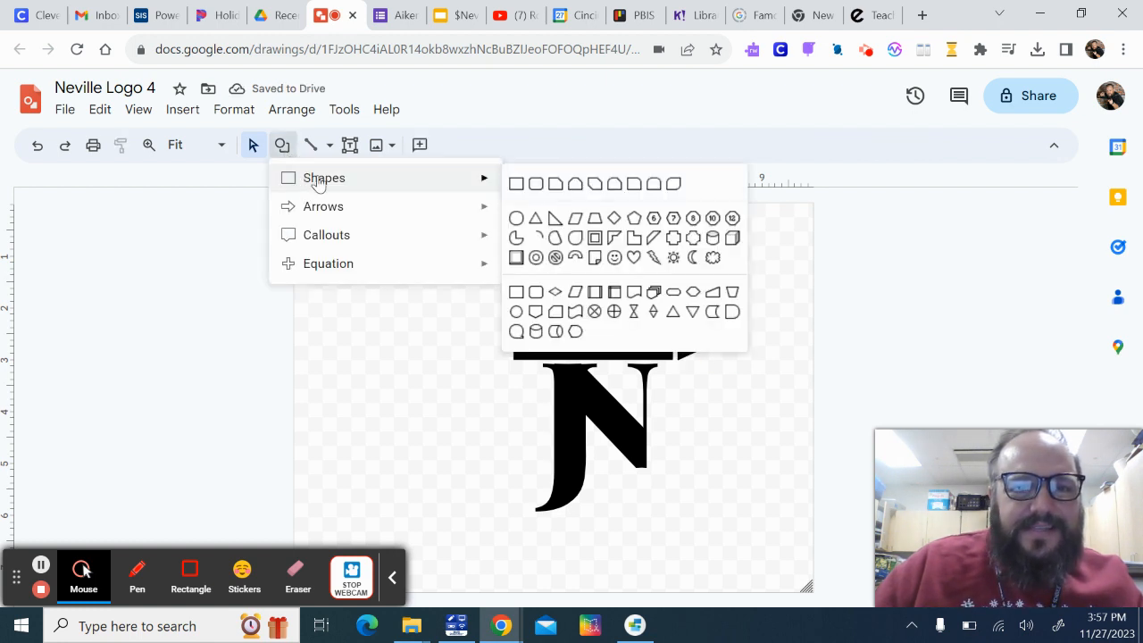
left_click(535, 191)
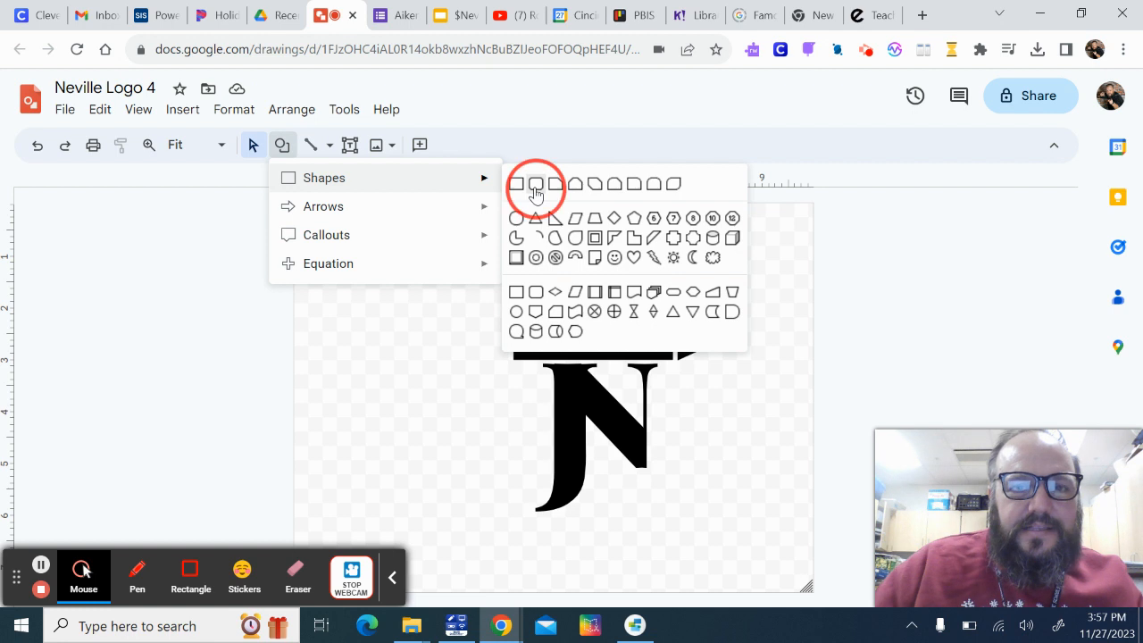
left_click_drag(486, 338, 506, 356)
left_click(498, 342)
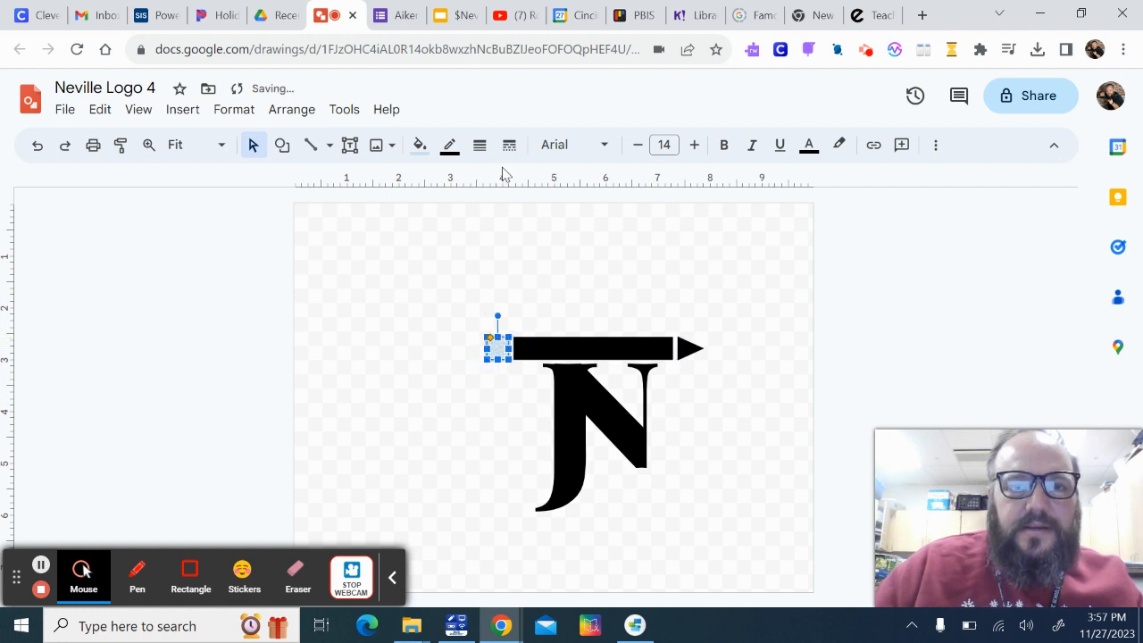
left_click(420, 146)
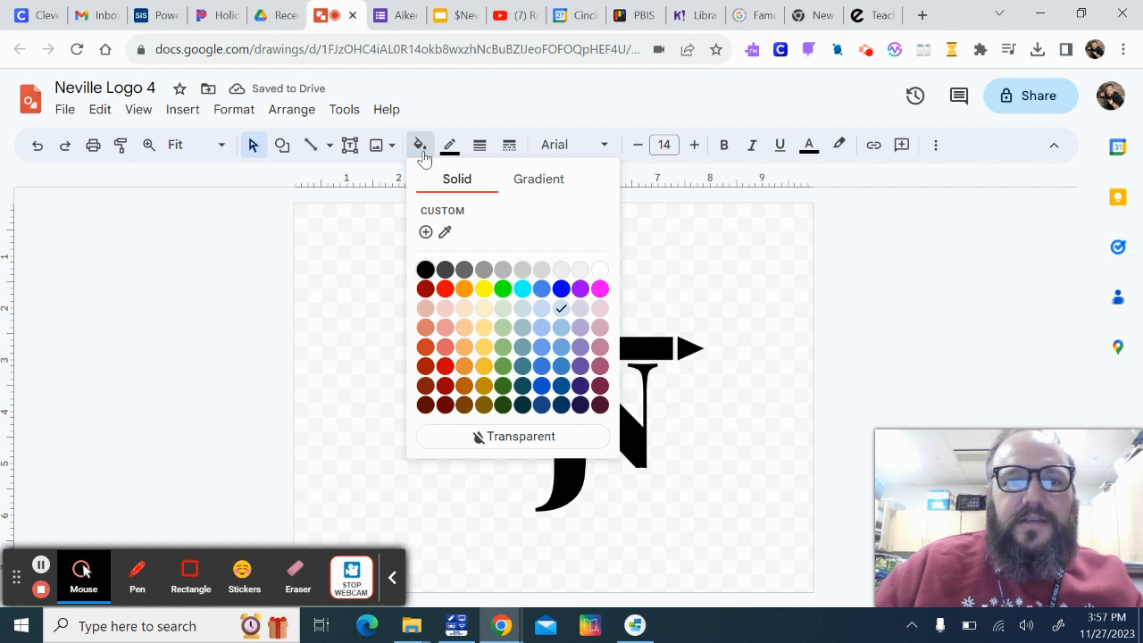
left_click(424, 269)
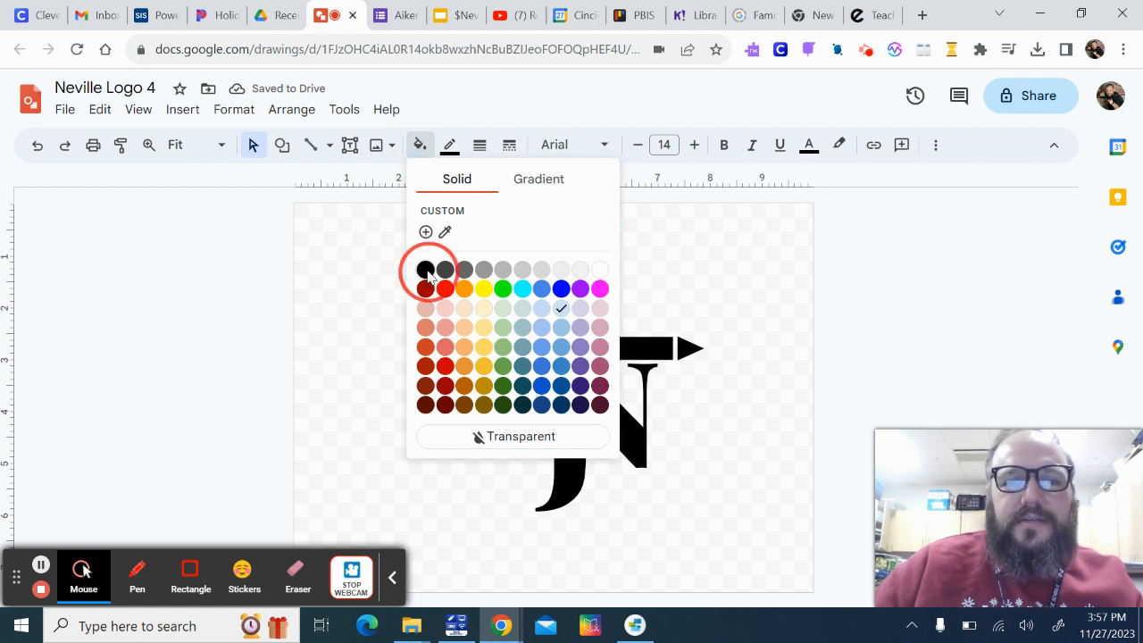
left_click(631, 297)
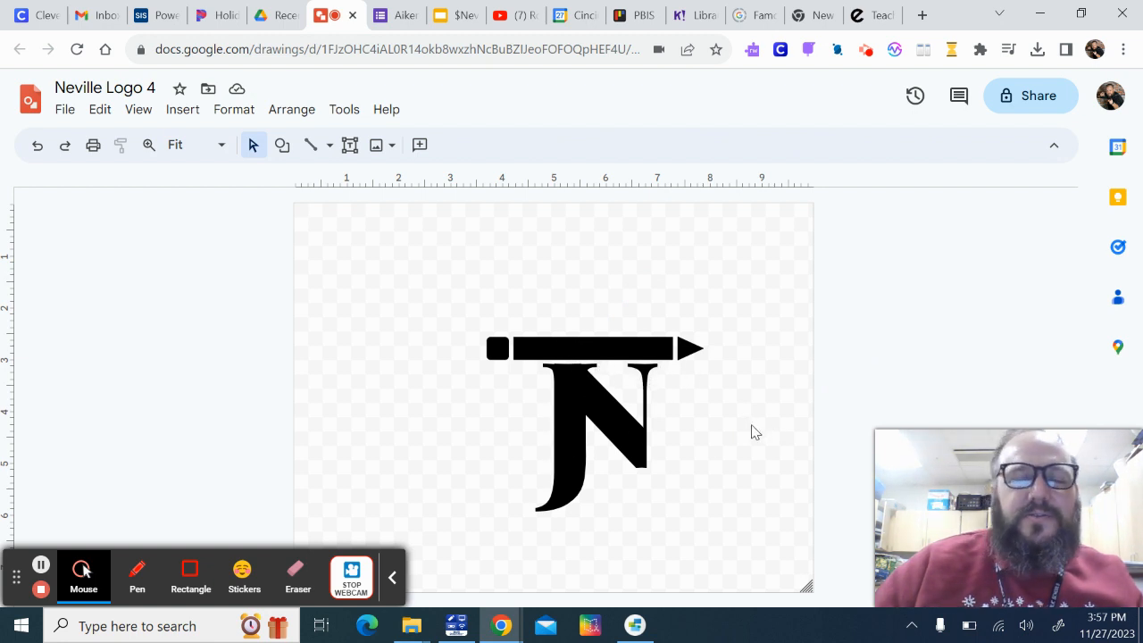
left_click(328, 145)
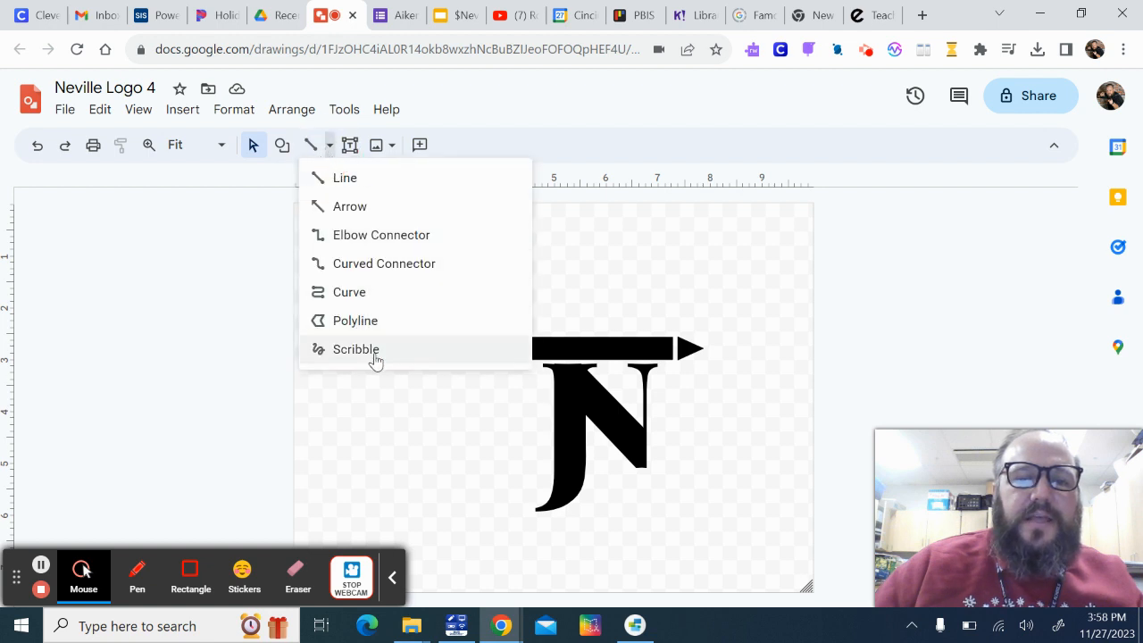
left_click(718, 318)
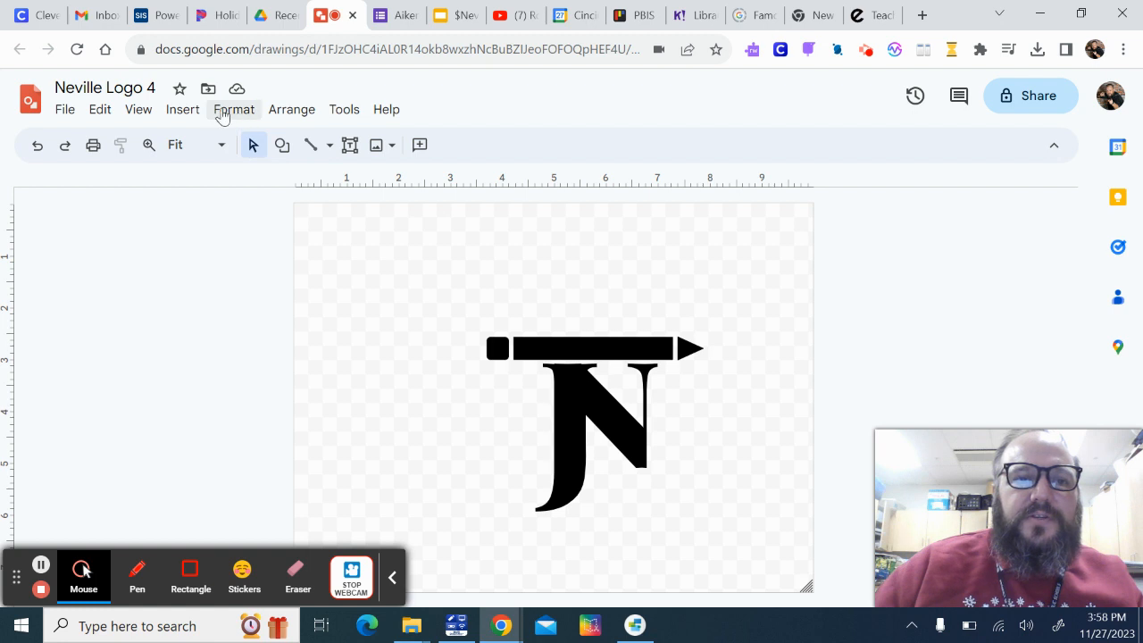
Search the web for images of "Paper lined line art" from within the drawing
left_click(189, 114)
mouse_move(219, 142)
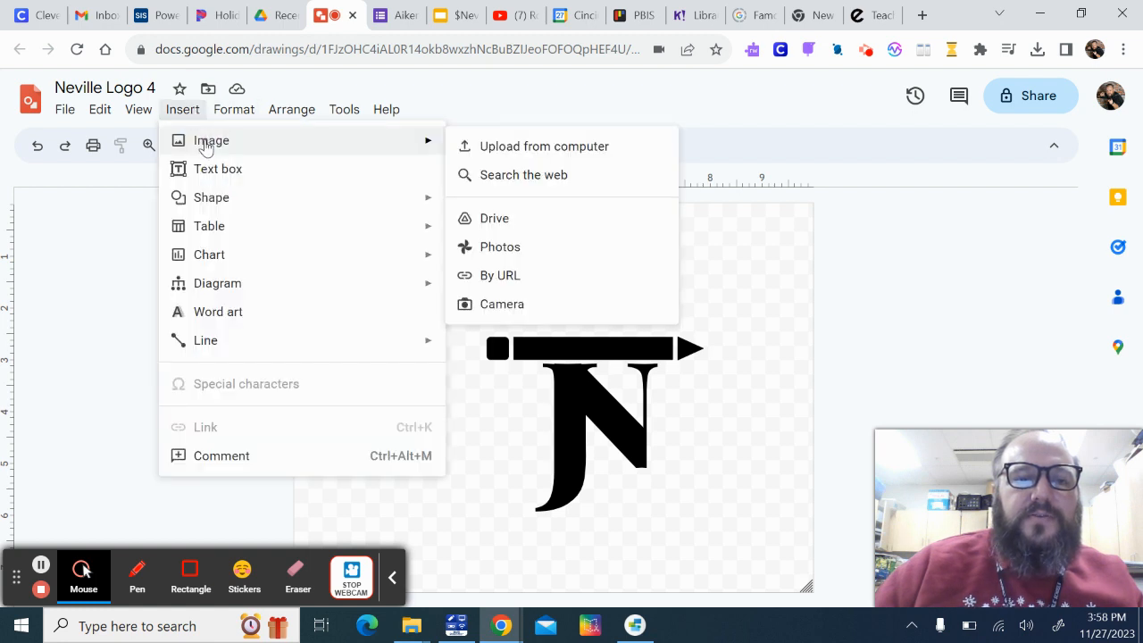
left_click(555, 176)
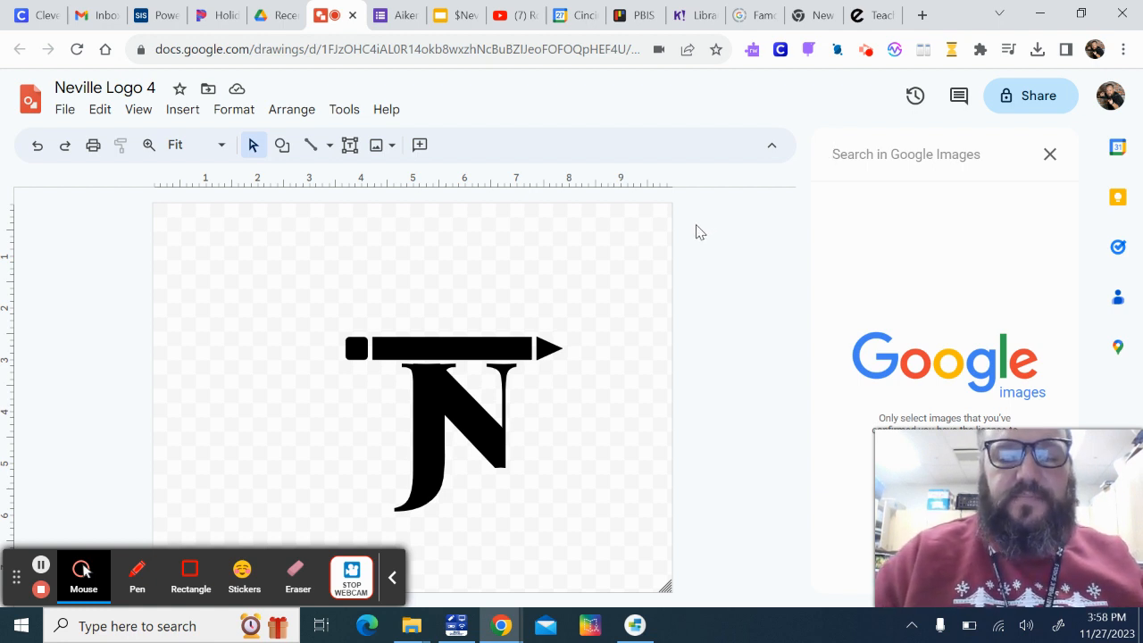
type("Paper")
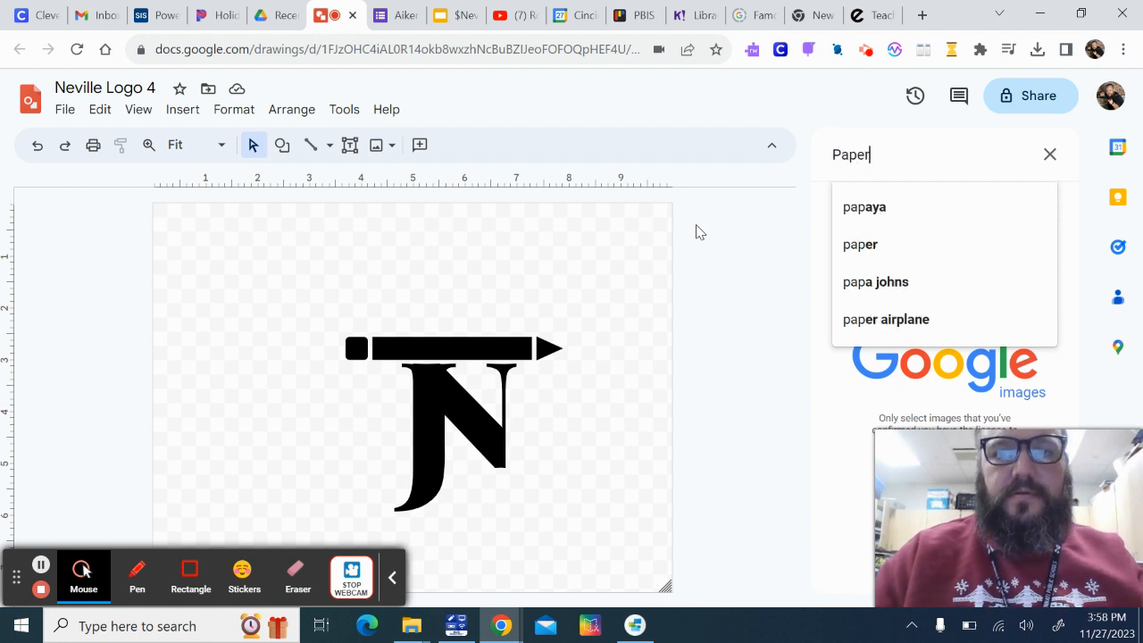
type(" lined")
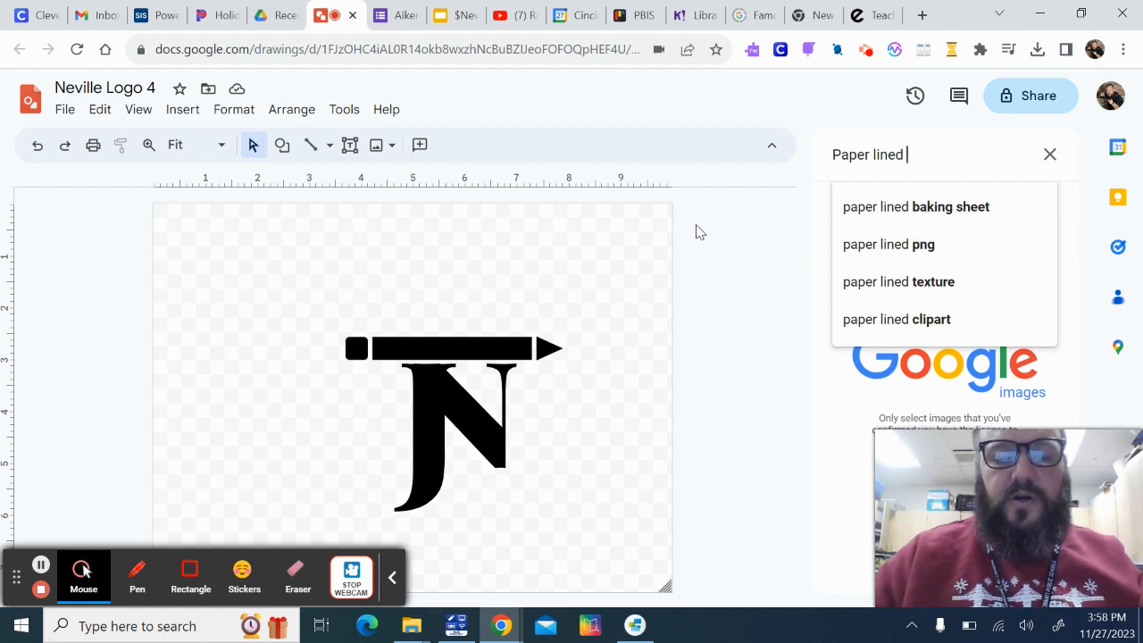
type("line art")
key("Return")
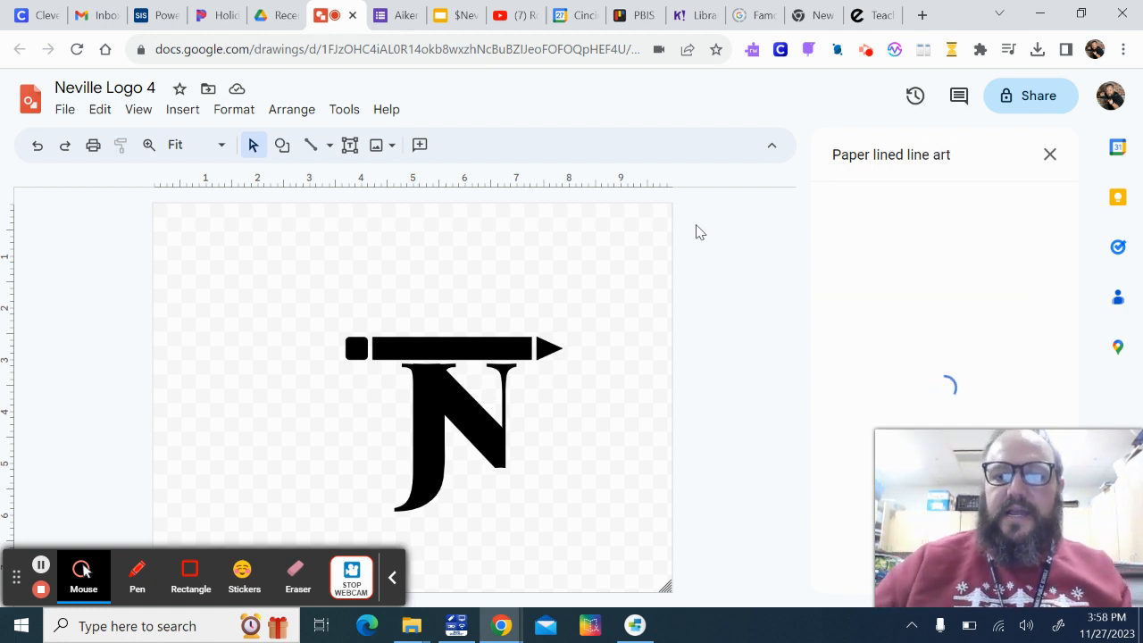
Insert the curled spiral notepad image with blue written lines and place it to the right of the JN logo
scroll(921, 293, "down", 5)
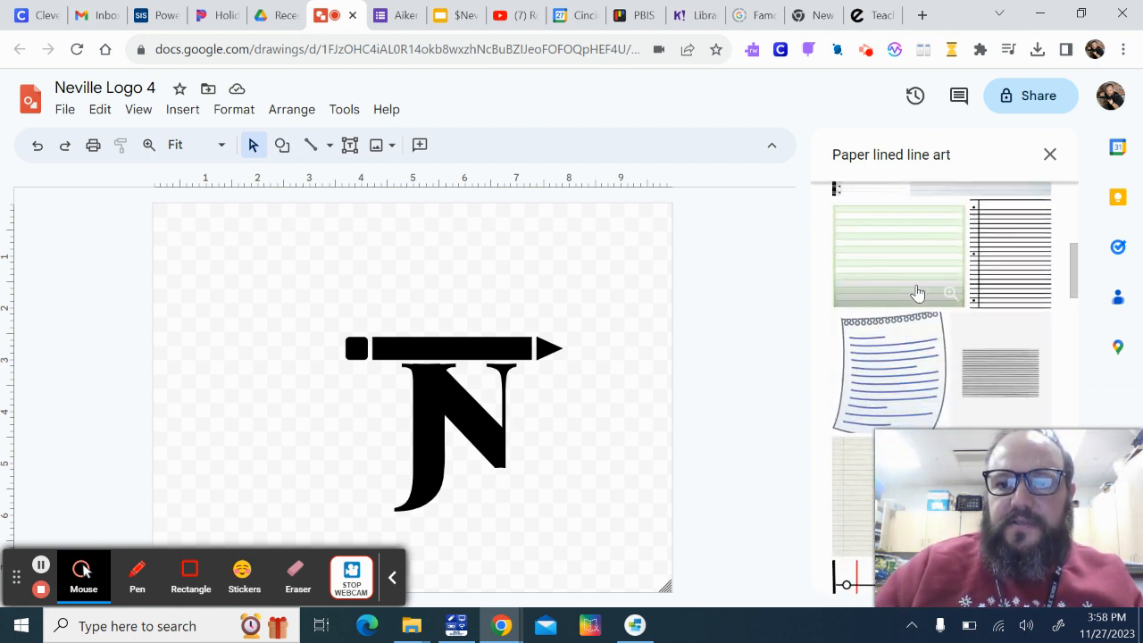
left_click(927, 371)
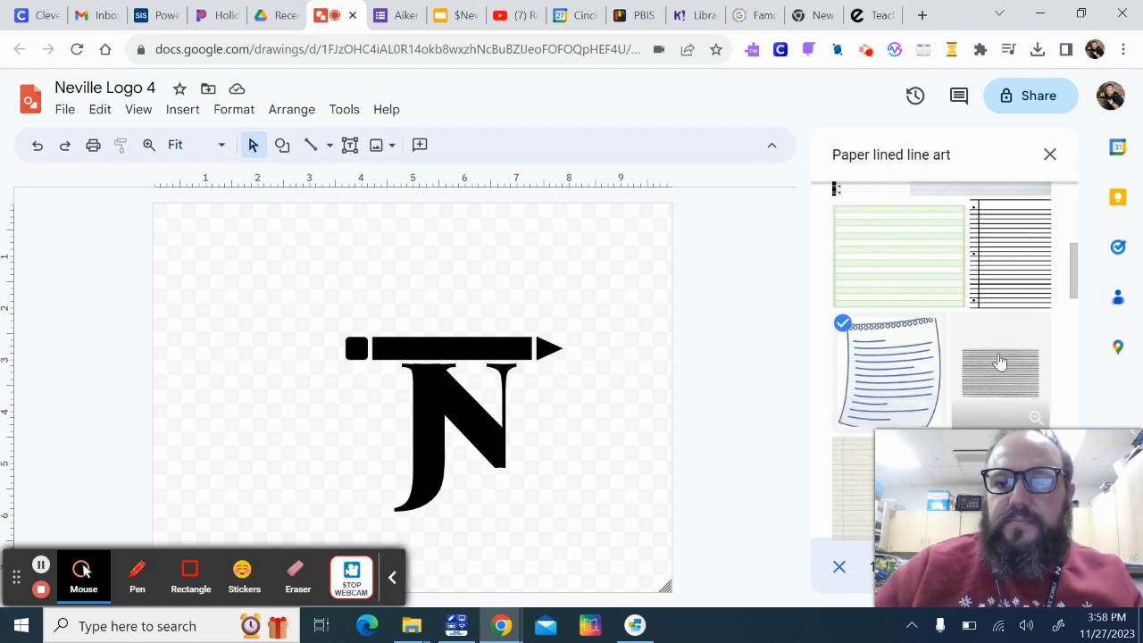
scroll(999, 378, "down", 3)
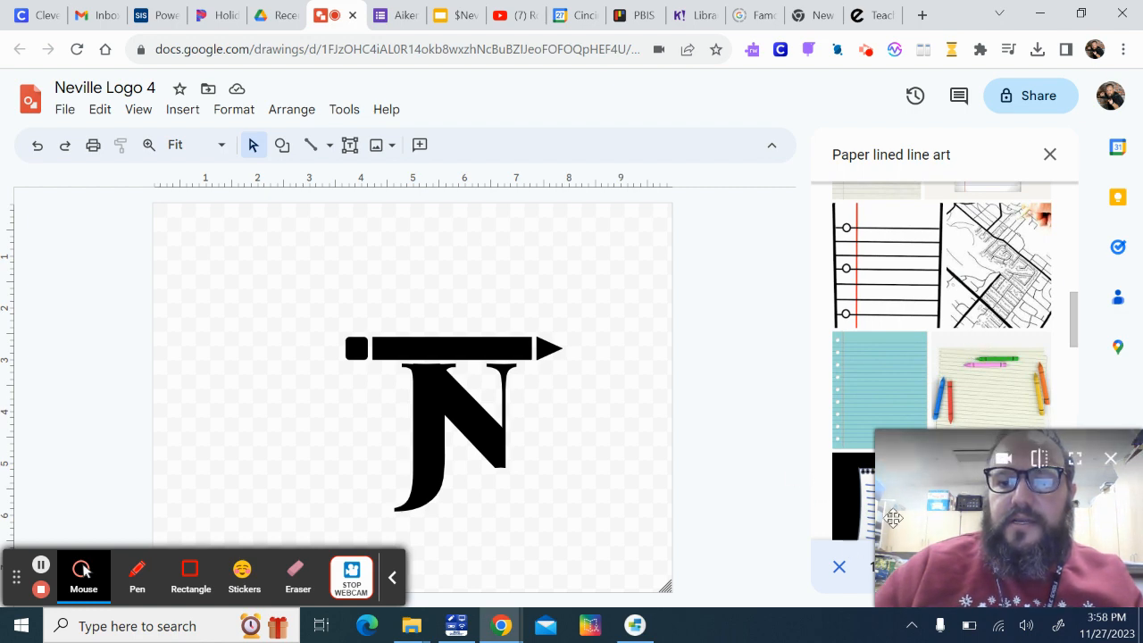
left_click(1110, 460)
left_click(1036, 565)
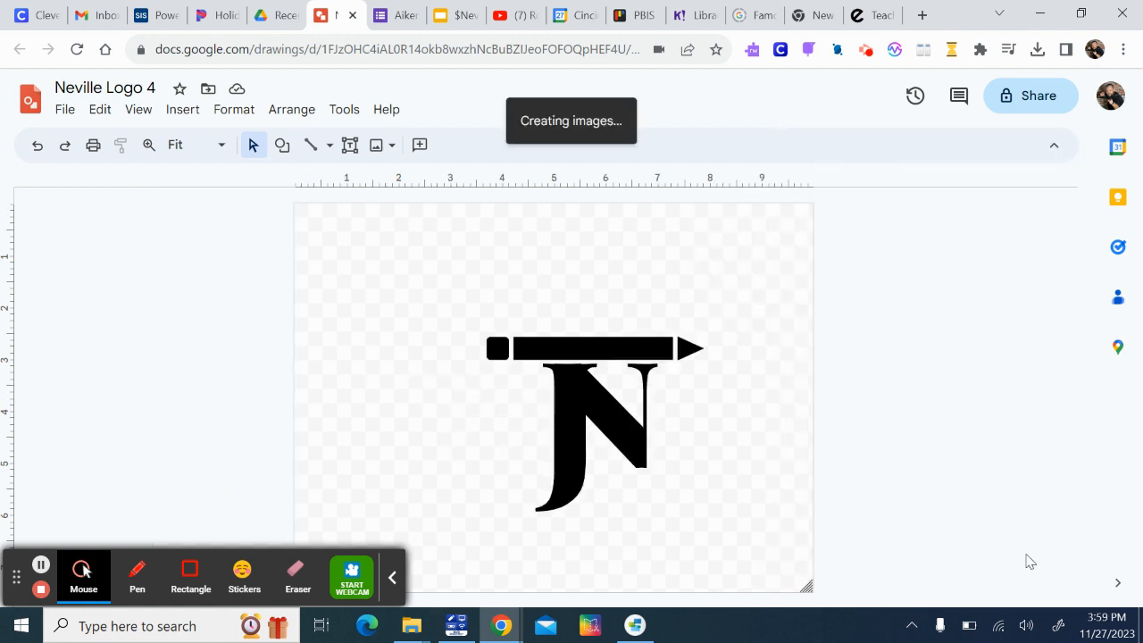
left_click_drag(451, 456, 920, 414)
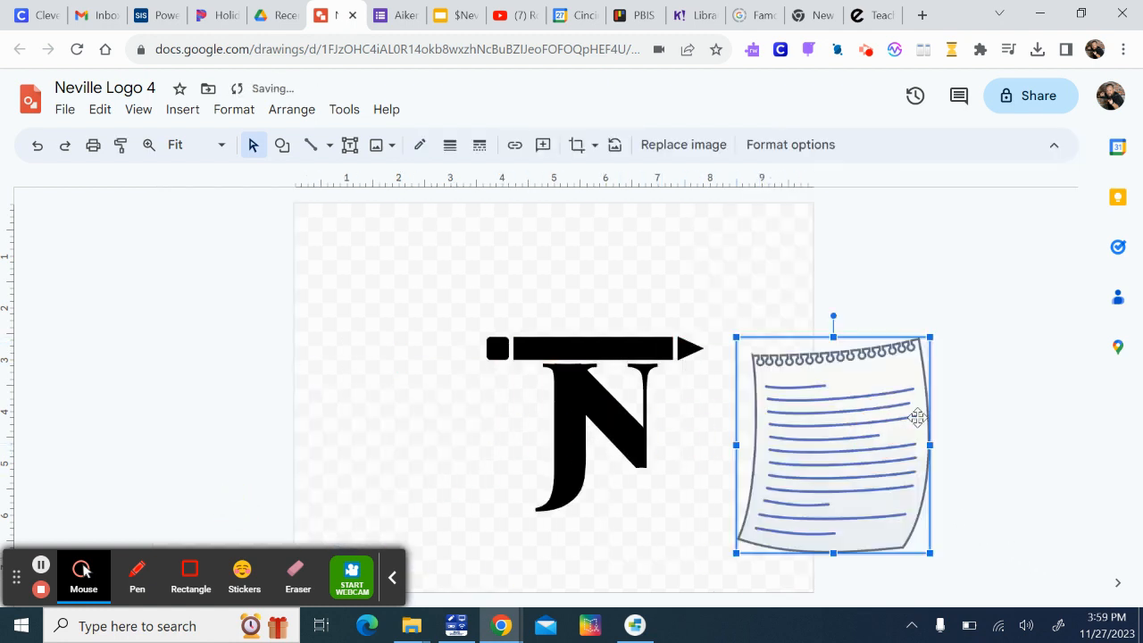
left_click(1034, 401)
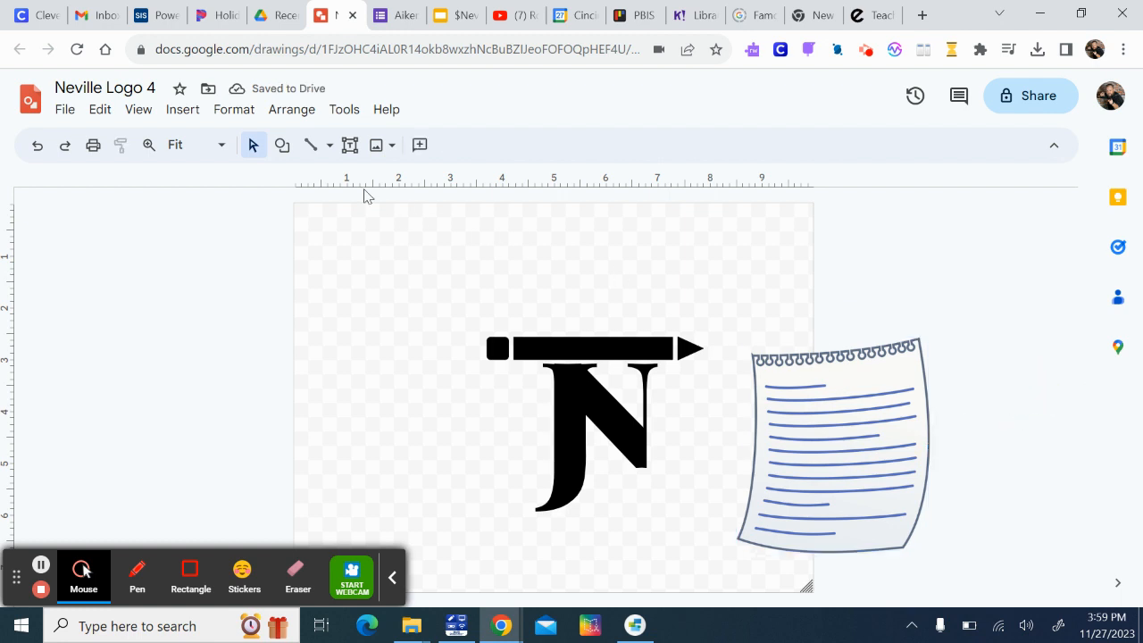
Zoom in on the notepad image and trace its whole outer edge with a closed polyline
left_click(149, 145)
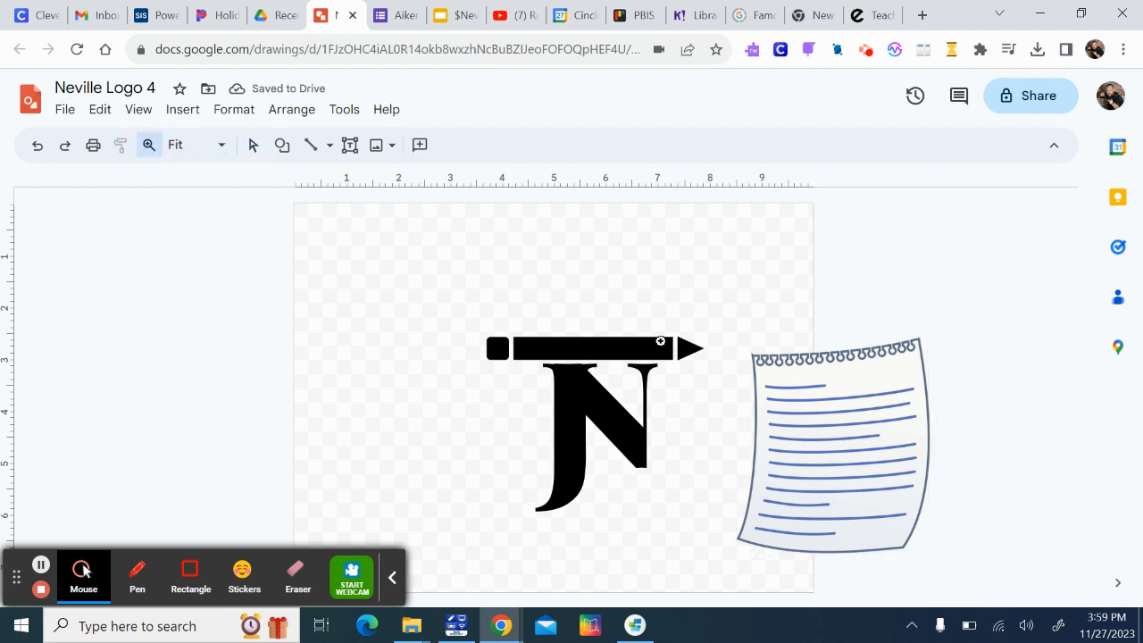
left_click_drag(737, 344, 966, 571)
scroll(1001, 466, "down", 1)
scroll(1001, 466, "up", 1)
scroll(1001, 471, "down", 1)
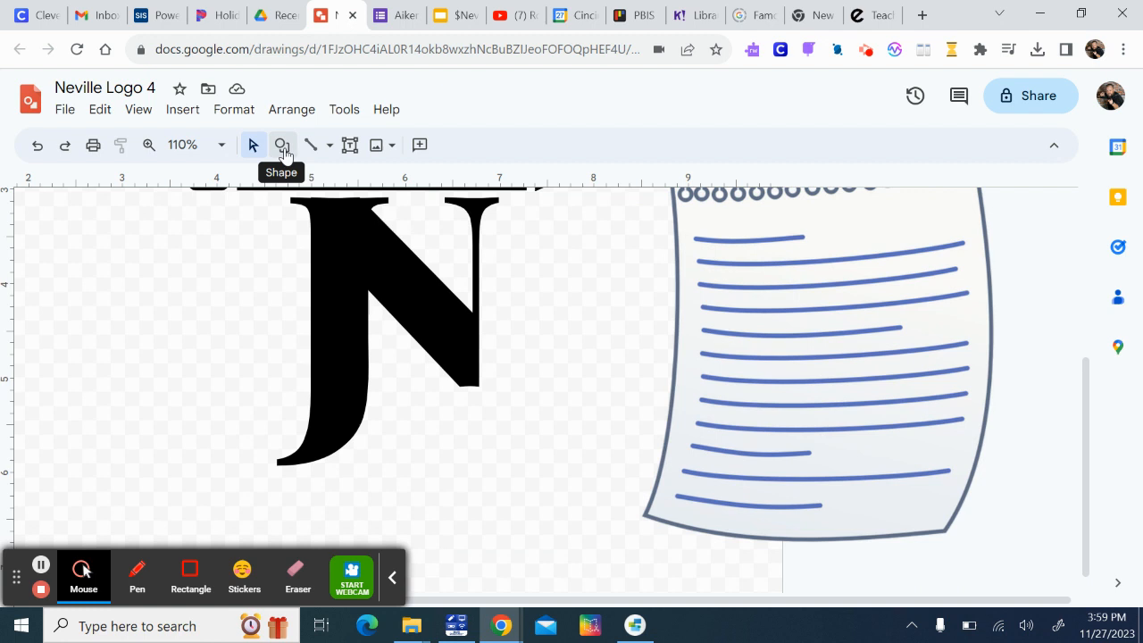
left_click(328, 145)
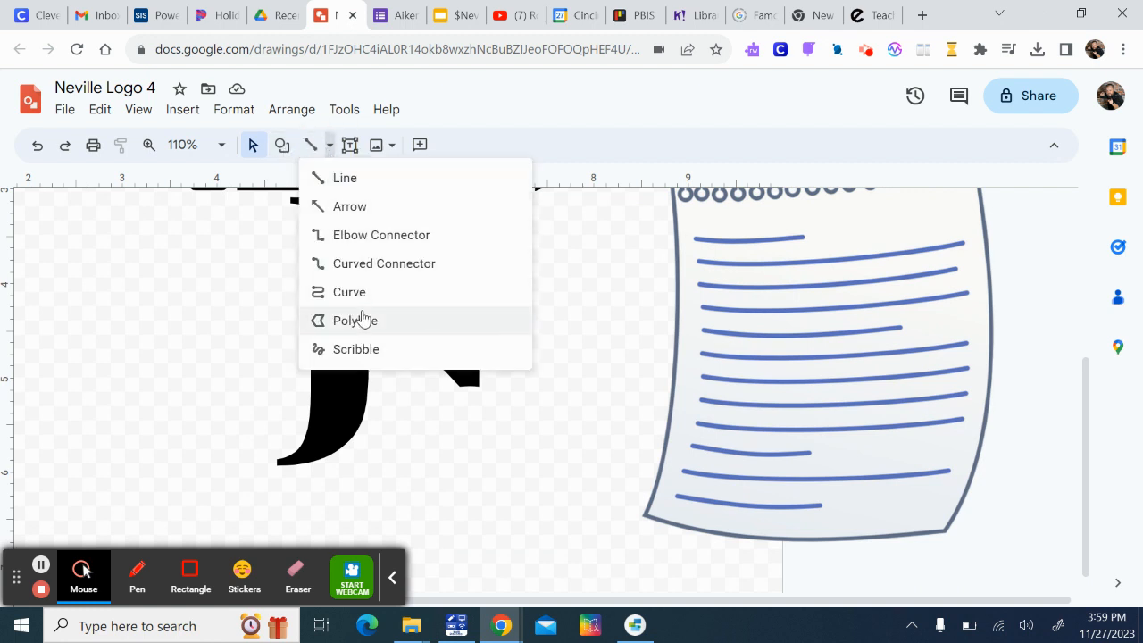
left_click(361, 323)
scroll(752, 352, "up", 2)
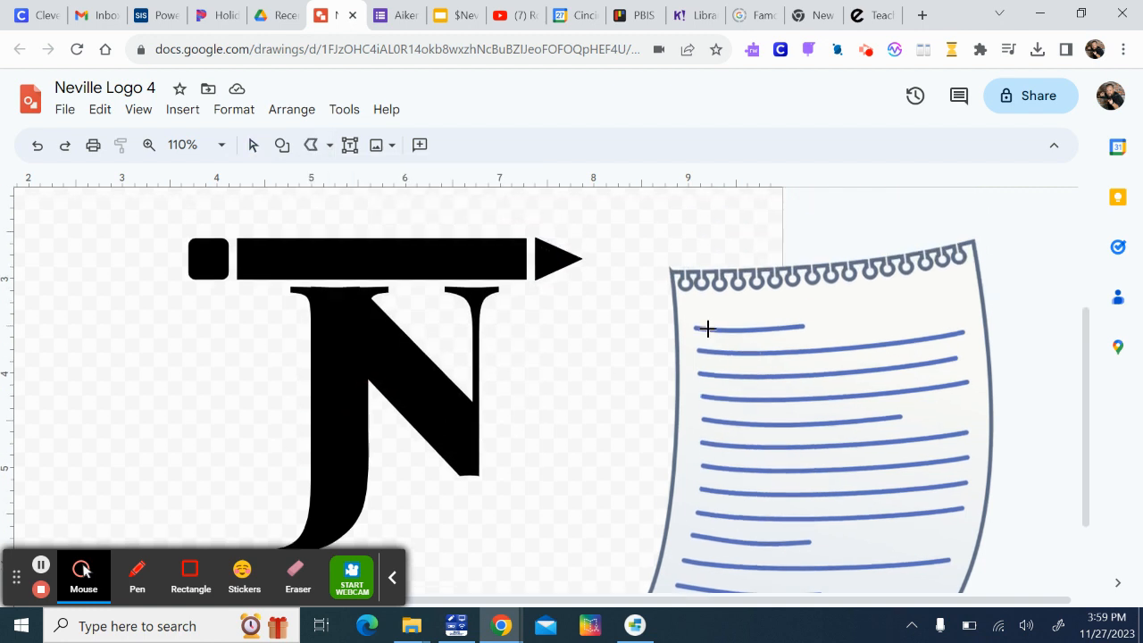
left_click(671, 273)
scroll(673, 448, "down", 2)
left_click(668, 418)
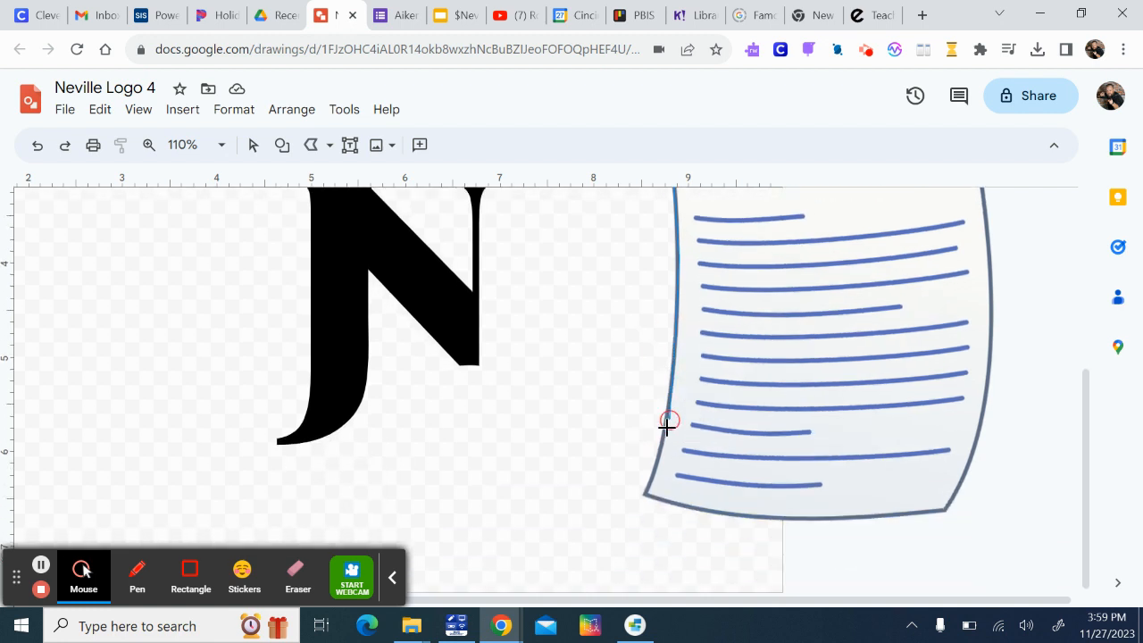
left_click(644, 492)
left_click(757, 515)
left_click(918, 515)
left_click(945, 510)
left_click(989, 362)
left_click(992, 306)
scroll(989, 315, "up", 2)
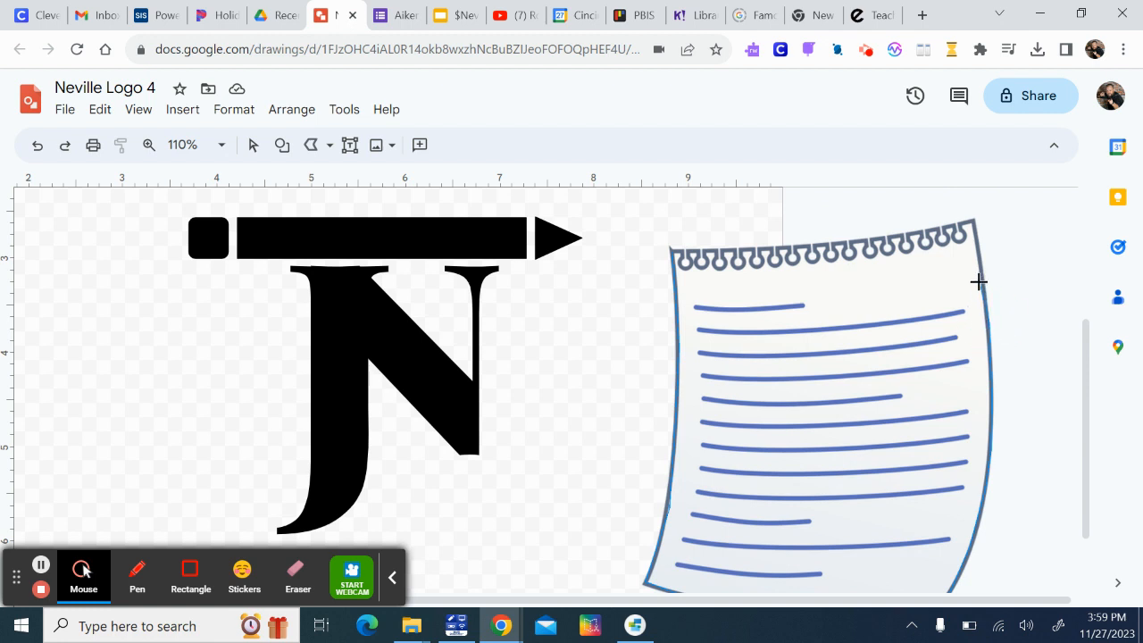
left_click(982, 277)
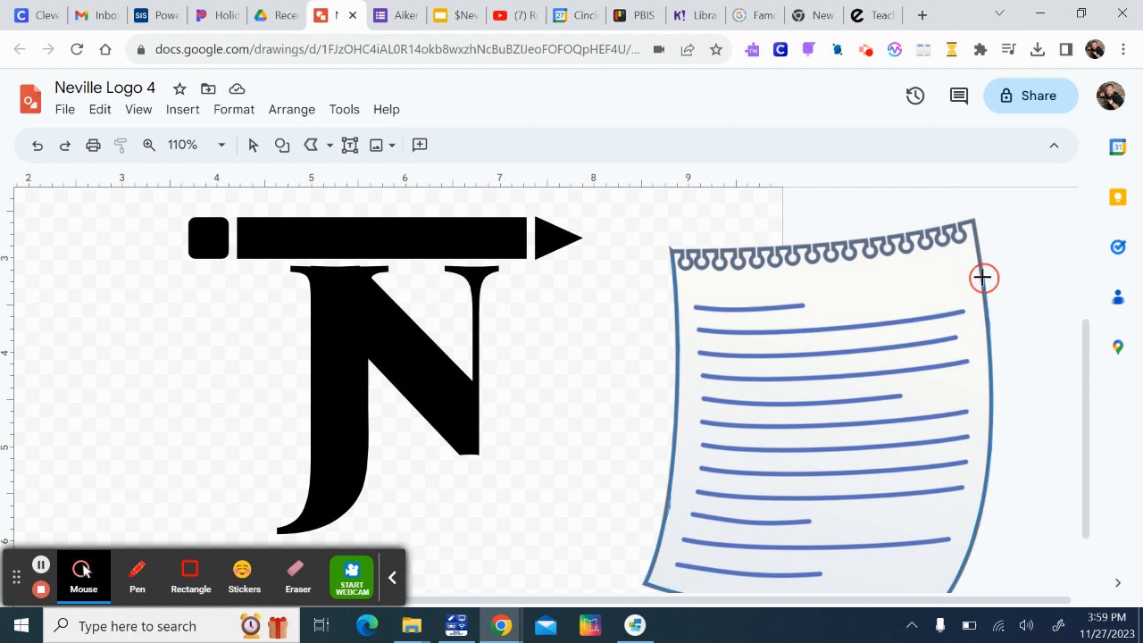
left_click(973, 222)
left_click(669, 252)
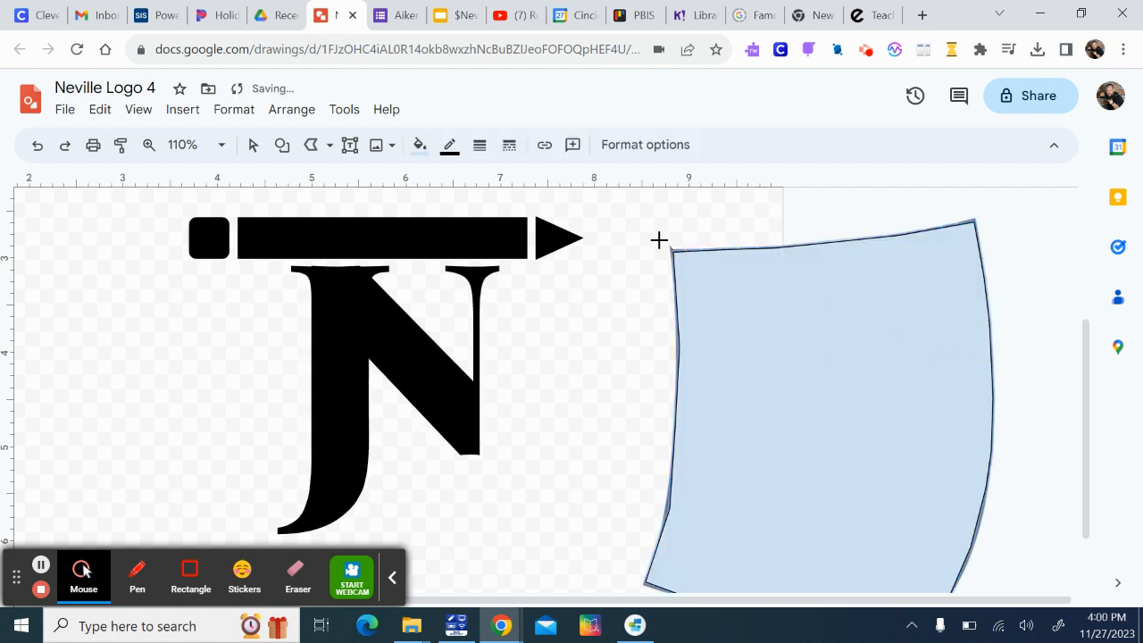
Give the traced paper shape a 4px black outline and fill it with white
left_click(449, 148)
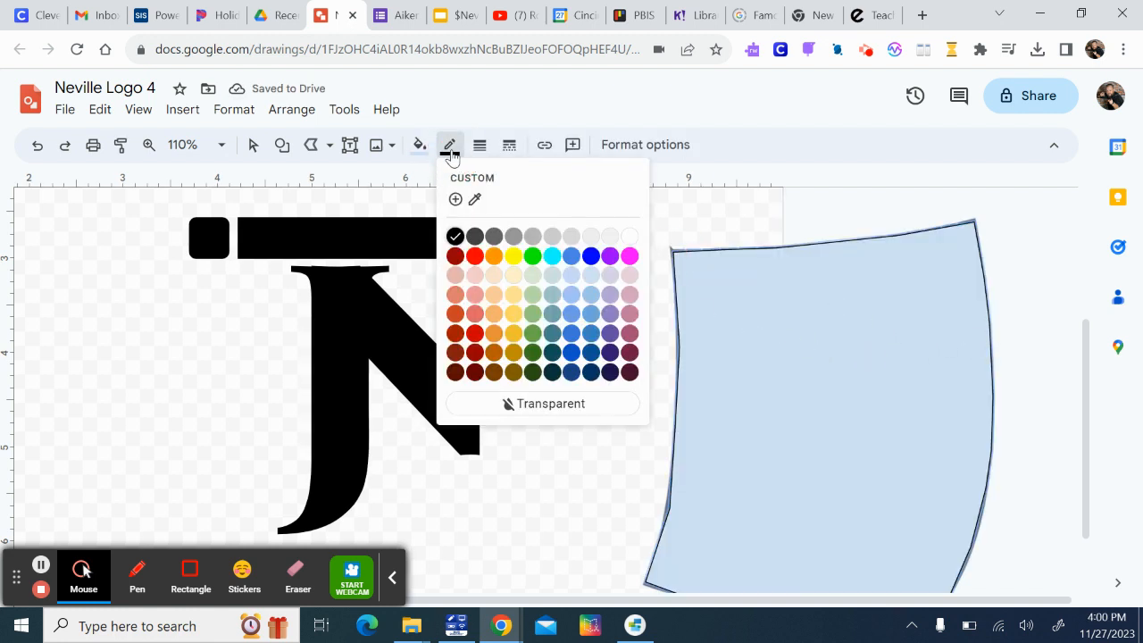
left_click(451, 150)
left_click(479, 145)
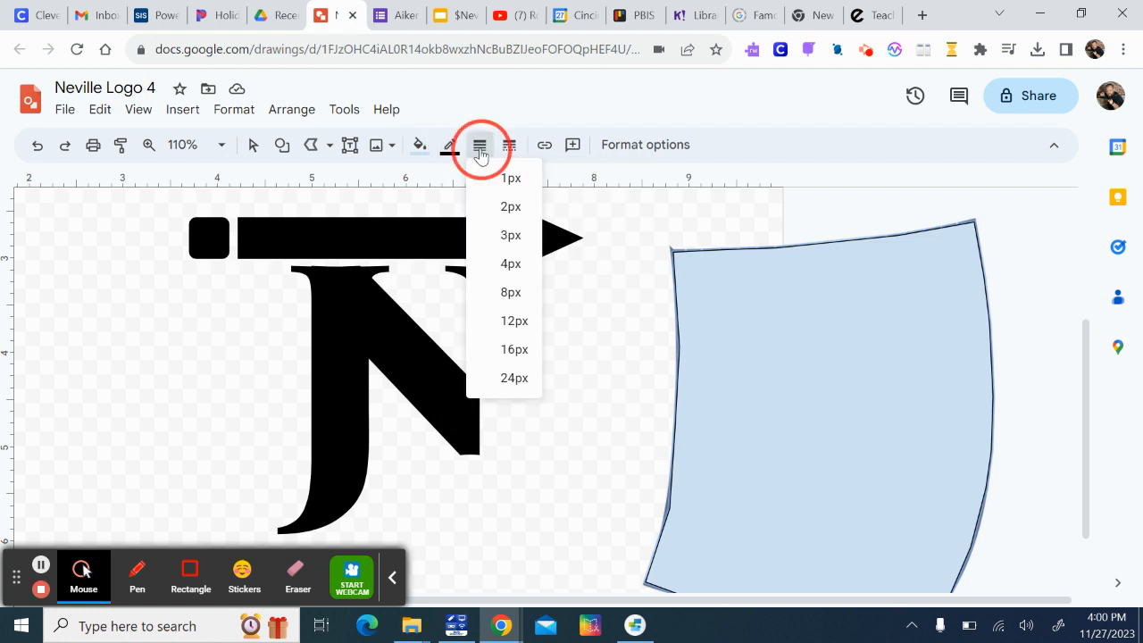
left_click(513, 264)
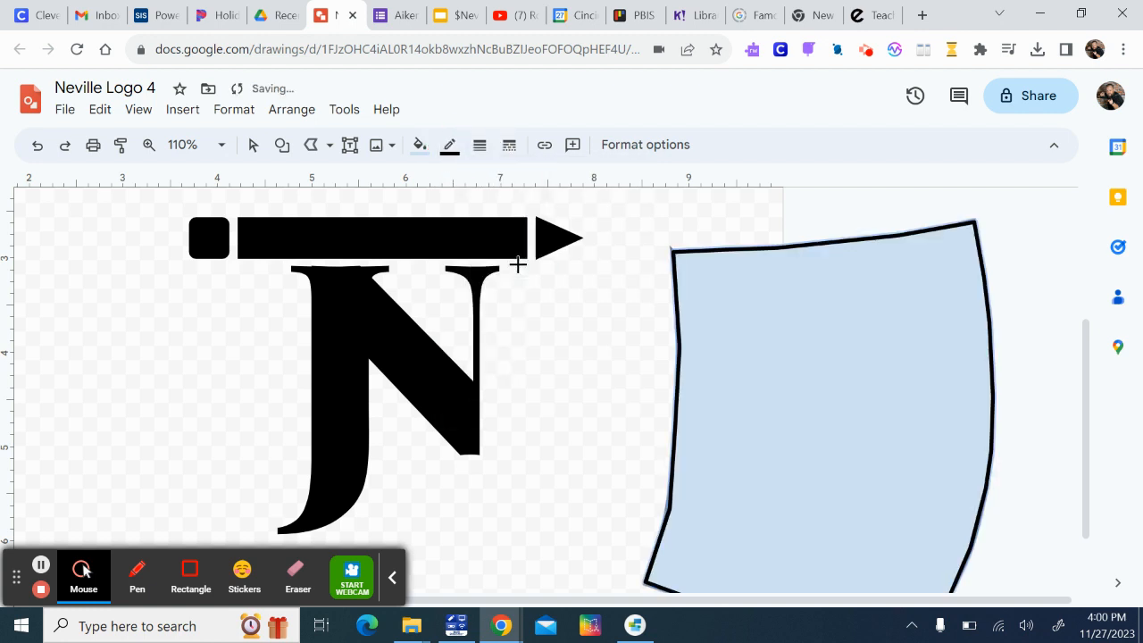
left_click(418, 146)
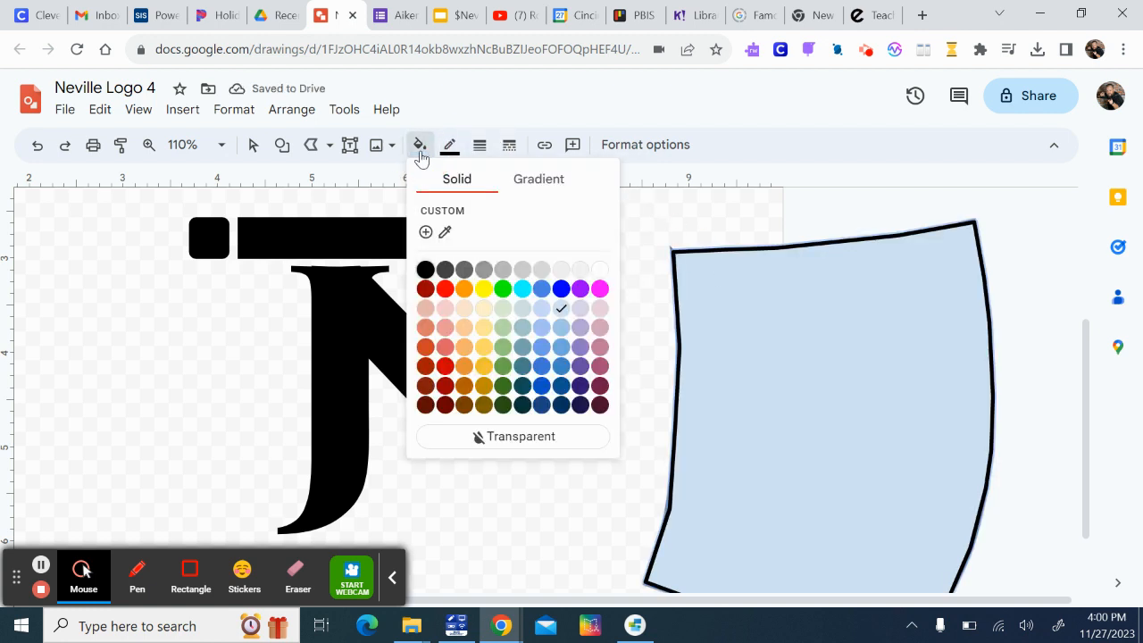
left_click(599, 270)
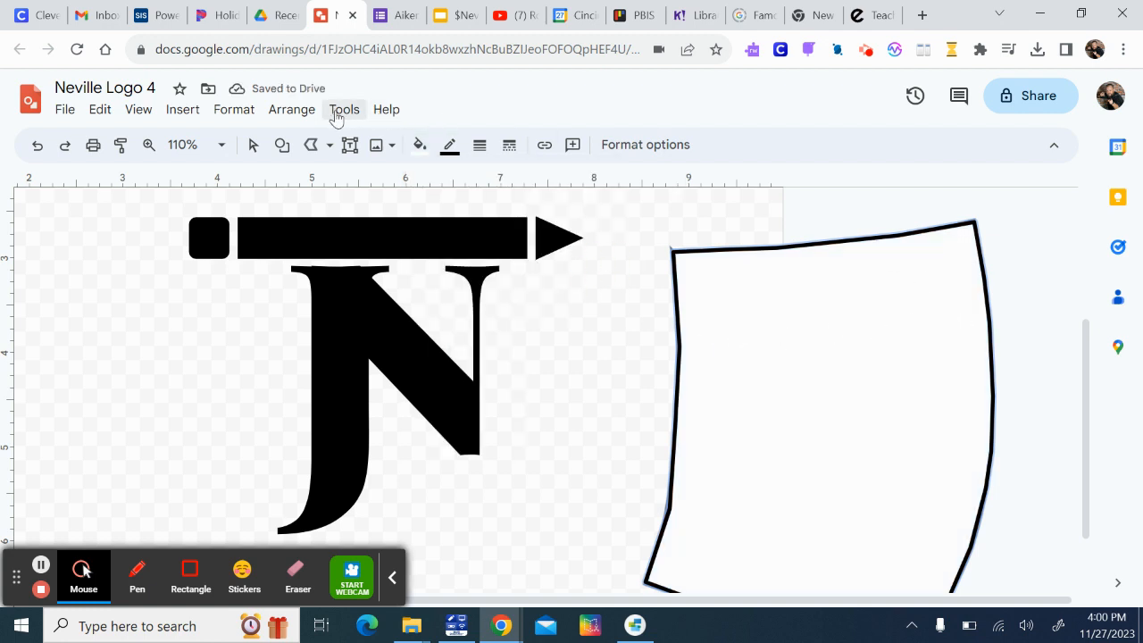
Send the white paper shape to the back, behind the notepad image
left_click(295, 109)
mouse_move(321, 145)
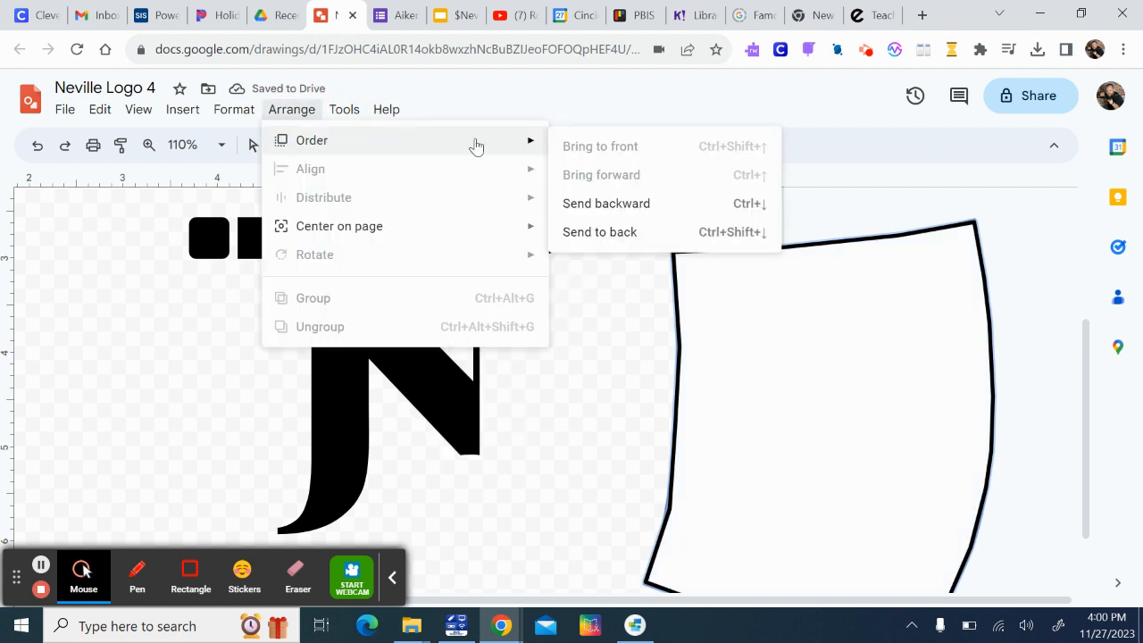
left_click(605, 229)
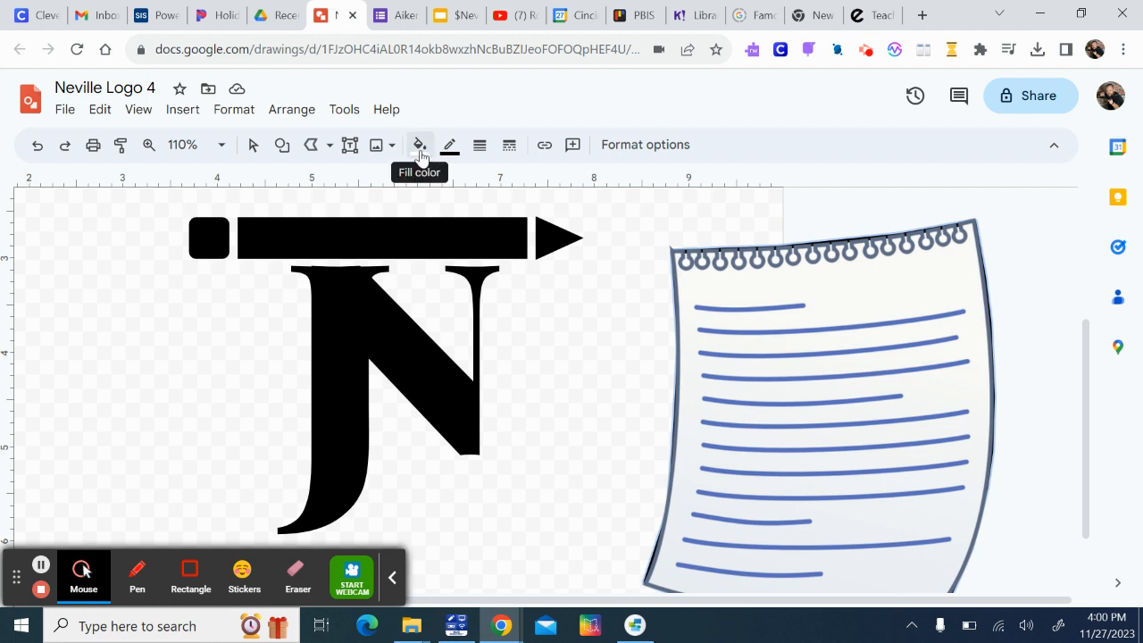
left_click(329, 145)
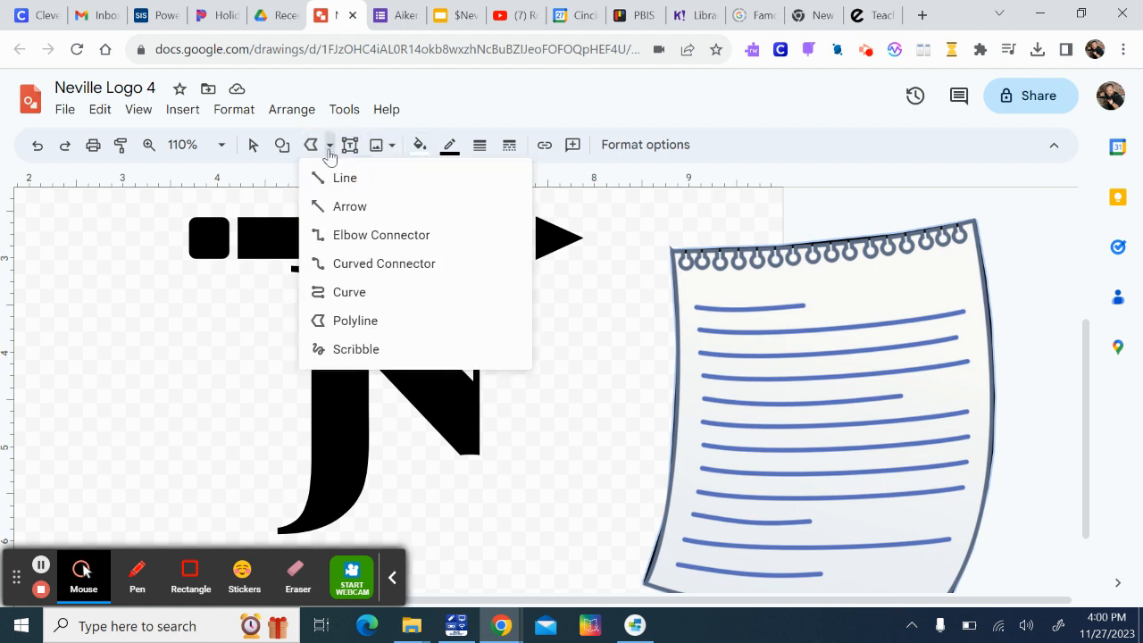
left_click(375, 294)
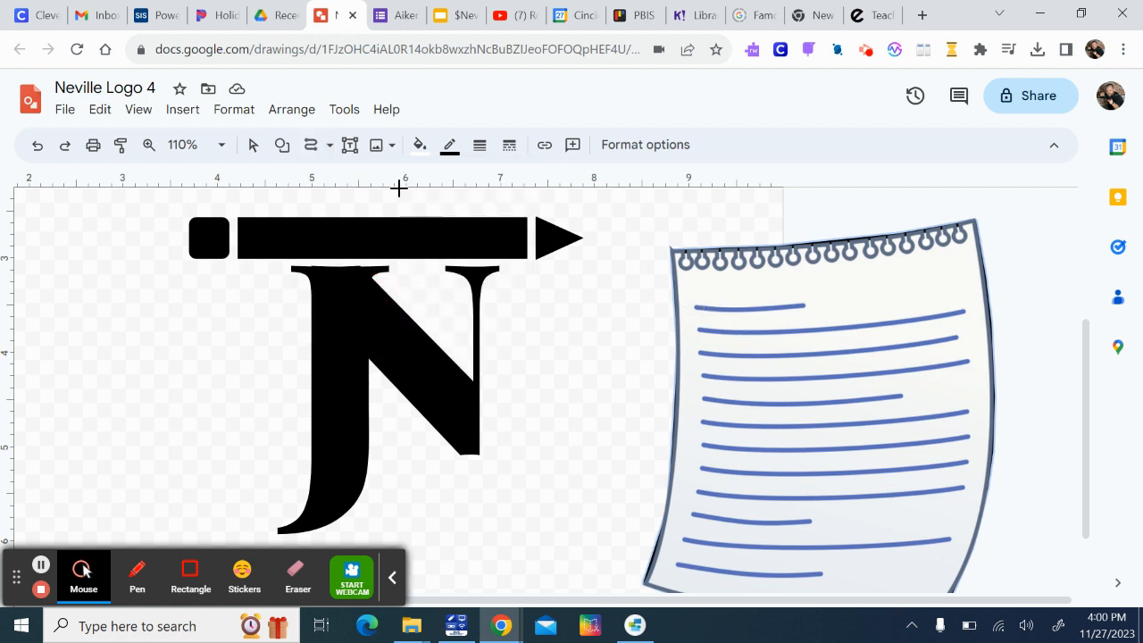
left_click(315, 150)
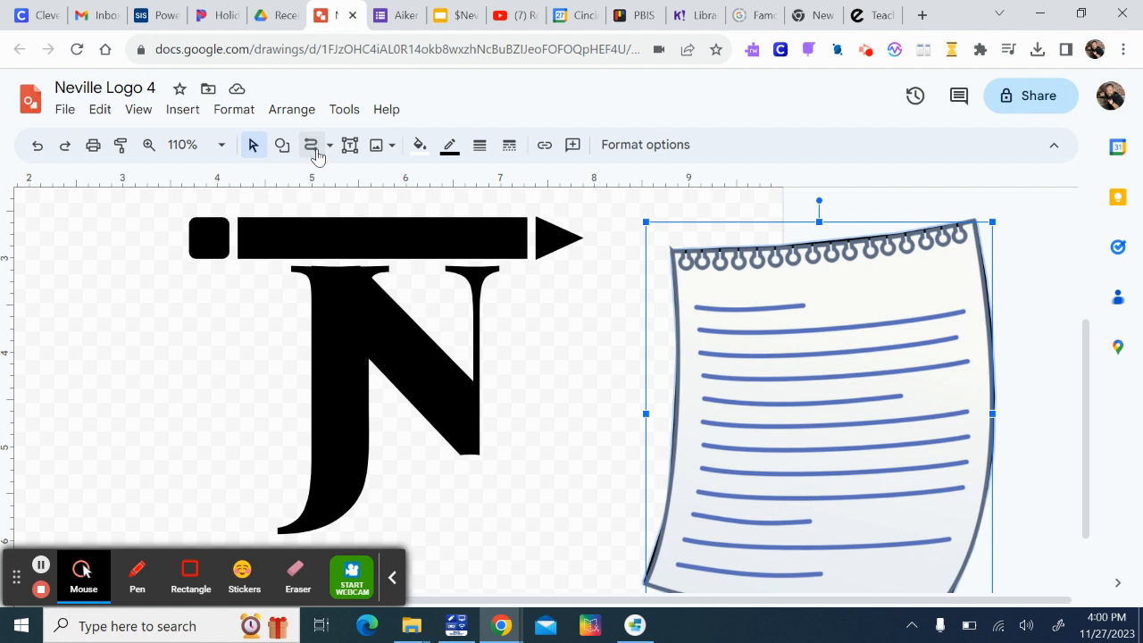
Try to trace the notepad's top three blue lines with freehand Scribble strokes
left_click(330, 149)
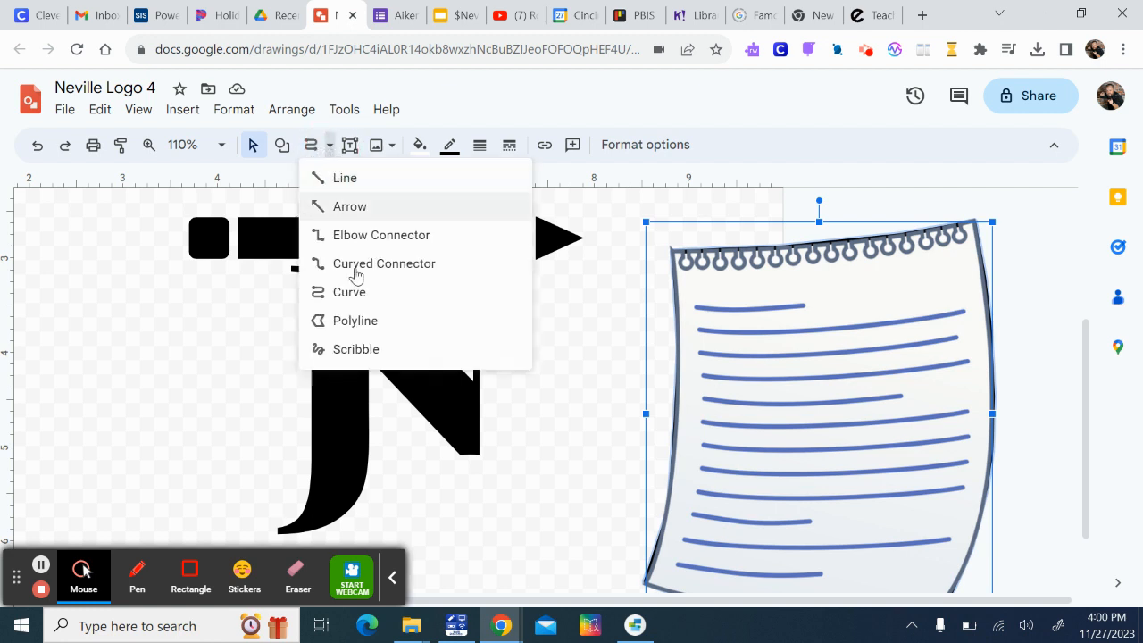
left_click(378, 349)
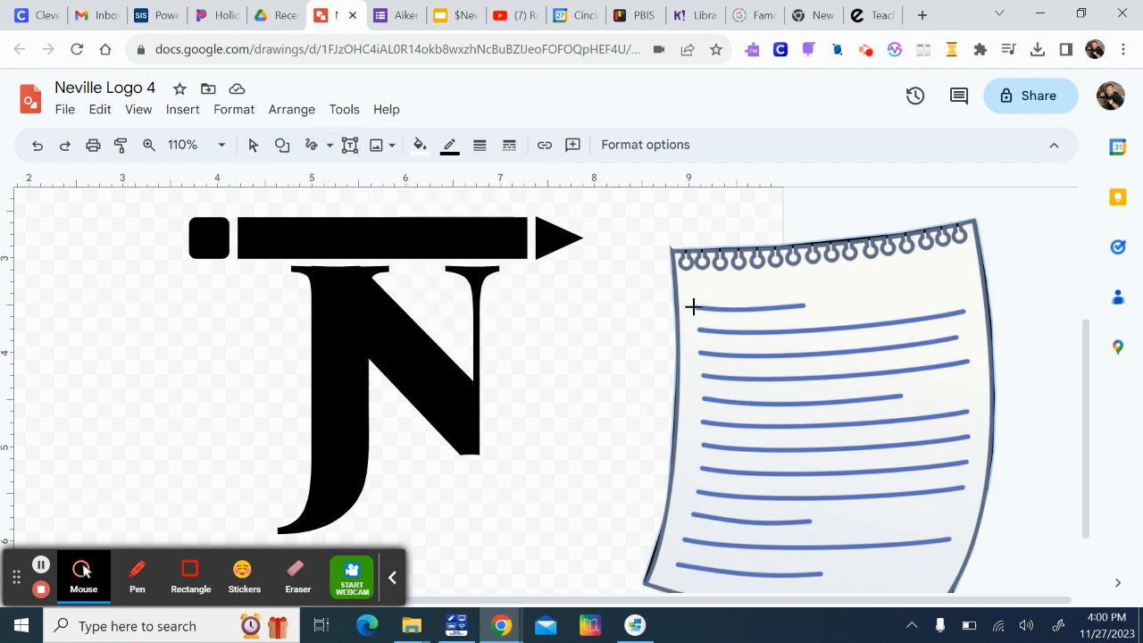
left_click_drag(694, 306, 804, 305)
left_click_drag(698, 331, 970, 318)
mouse_move(704, 352)
left_mouse_down()
mouse_move(827, 362)
mouse_move(966, 337)
left_mouse_up()
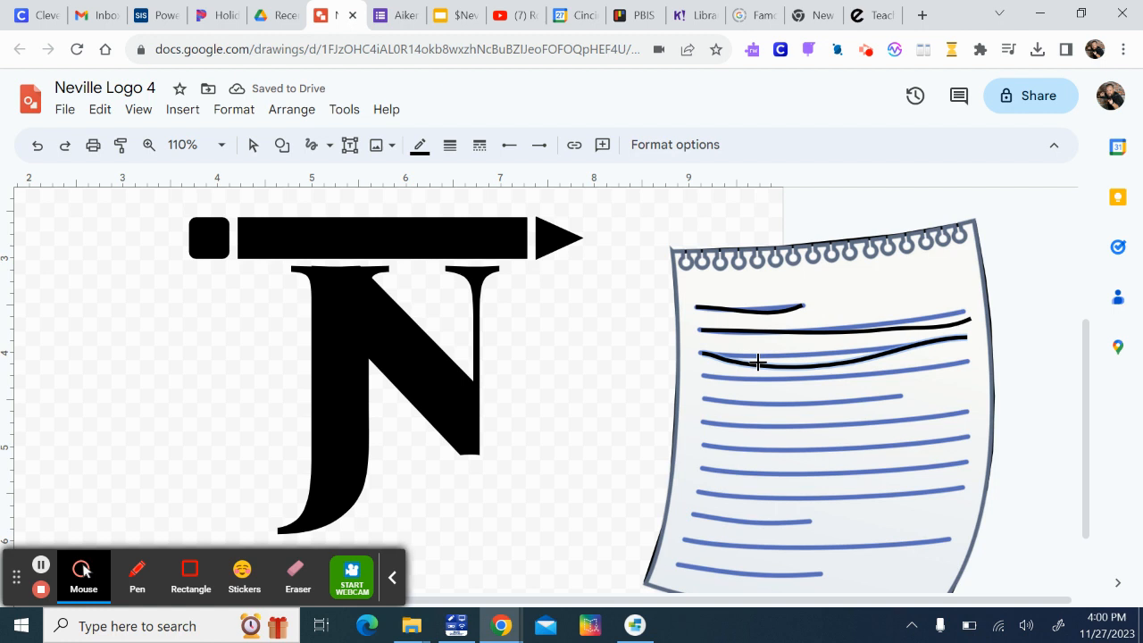
Undo the three scribbled strokes over the notepad's blue lines
key("ctrl+z")
key("ctrl+z")
key("ctrl+z")
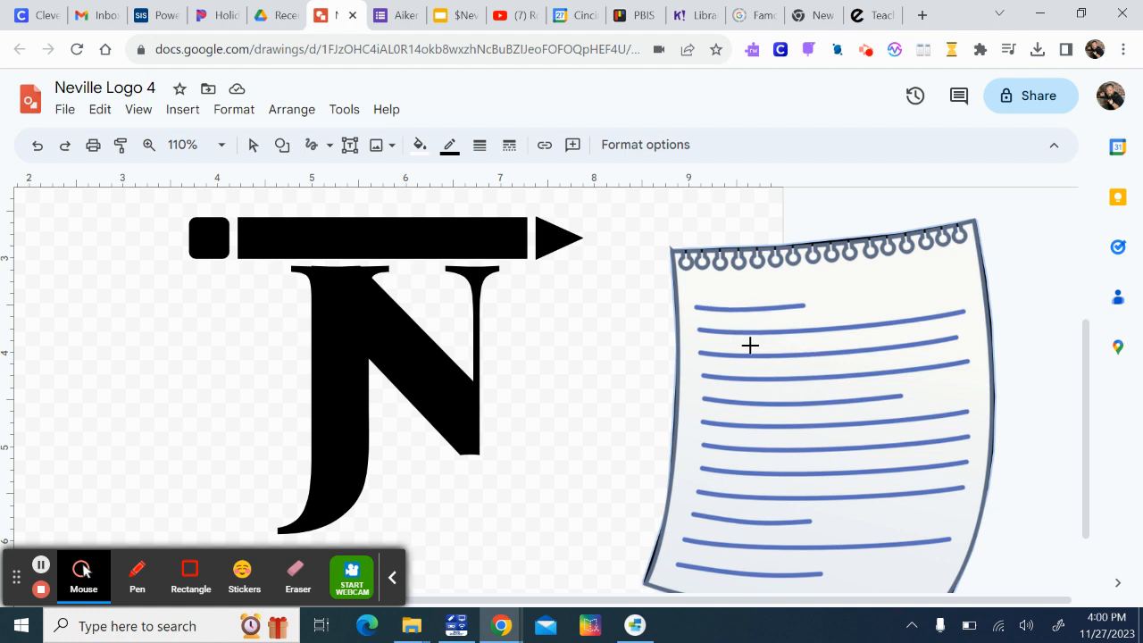
Handwrite a large J and N across the notepad with Scribble strokes, with a small angular mark between the two letters
mouse_move(705, 348)
left_mouse_down()
mouse_move(795, 358)
mouse_move(864, 341)
left_mouse_up()
mouse_move(788, 360)
left_mouse_down()
mouse_move(732, 529)
mouse_move(708, 548)
mouse_move(698, 474)
left_mouse_up()
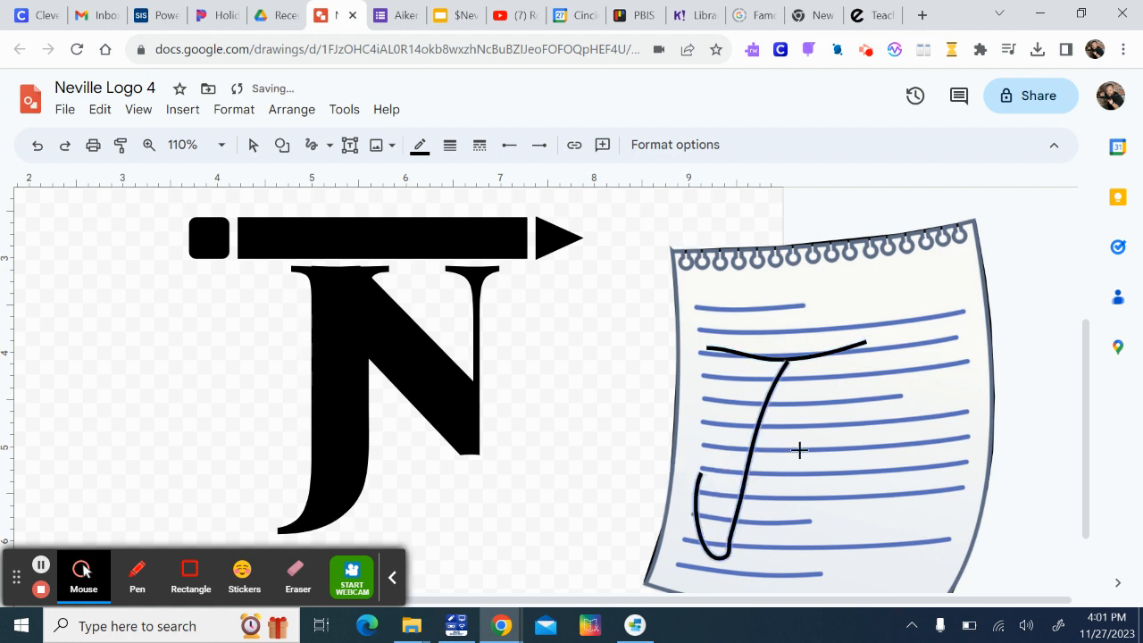
mouse_move(799, 406)
left_mouse_down()
mouse_move(784, 460)
mouse_move(826, 470)
left_mouse_up()
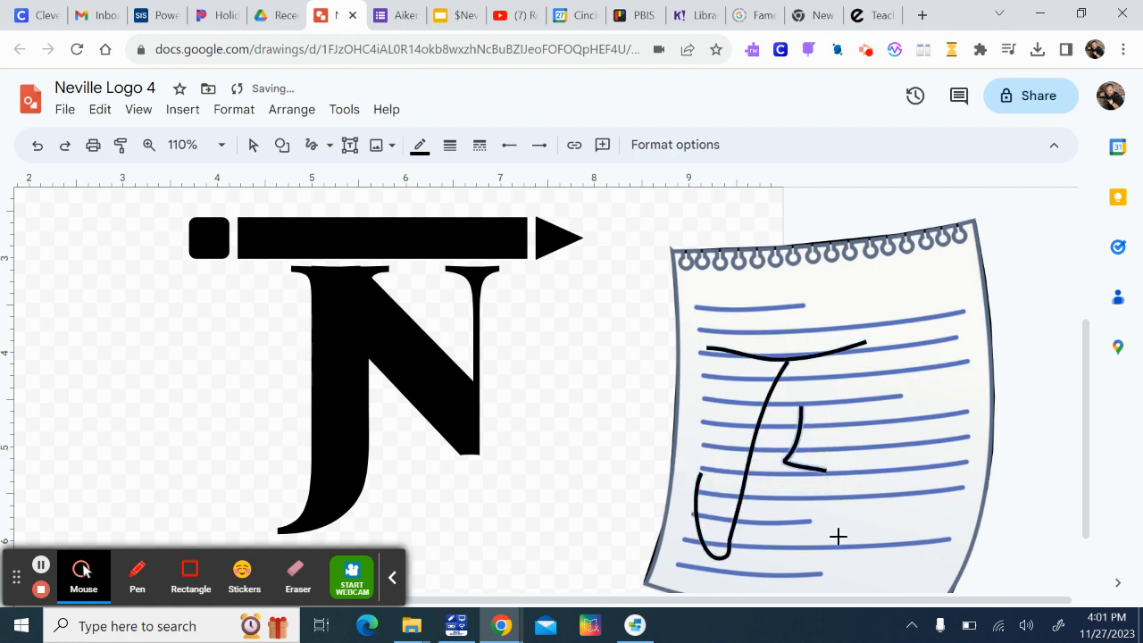
mouse_move(832, 555)
left_mouse_down()
mouse_move(873, 364)
mouse_move(910, 531)
mouse_move(939, 470)
mouse_move(947, 352)
left_mouse_up()
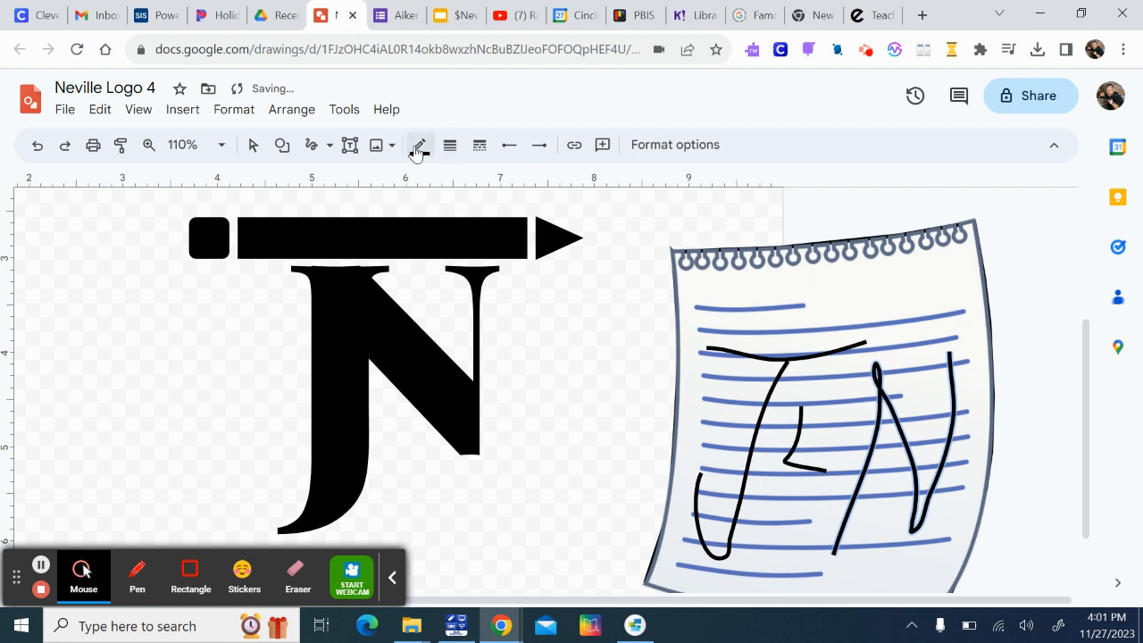
Delete the notepad reference image, keeping the traced paper outline and the handwritten initials
left_click(444, 148)
left_click(447, 150)
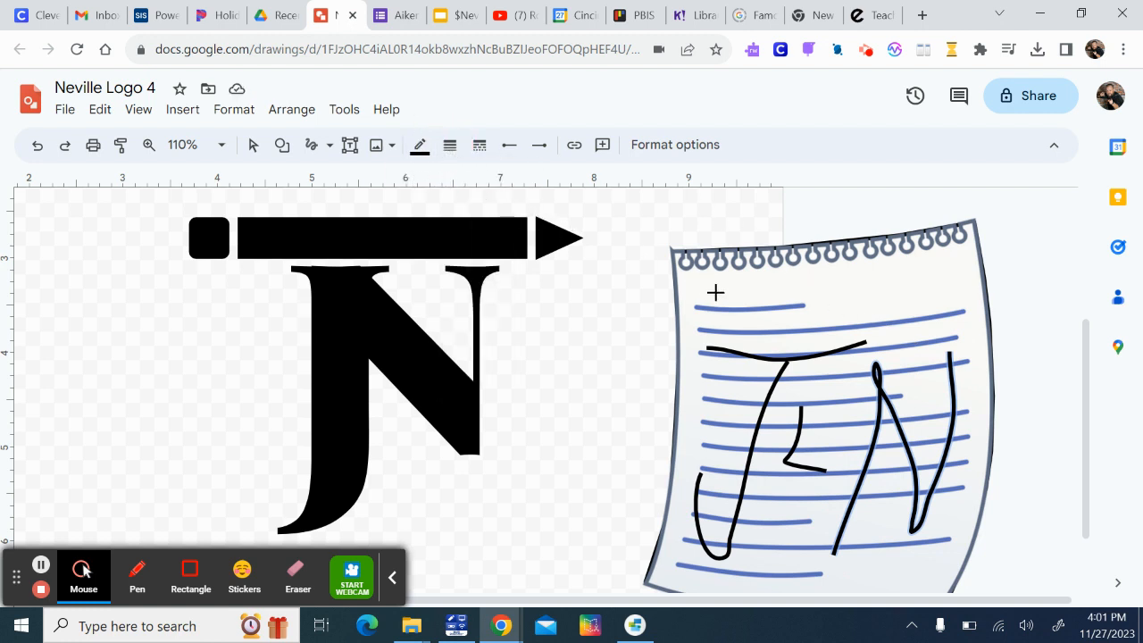
left_click(253, 146)
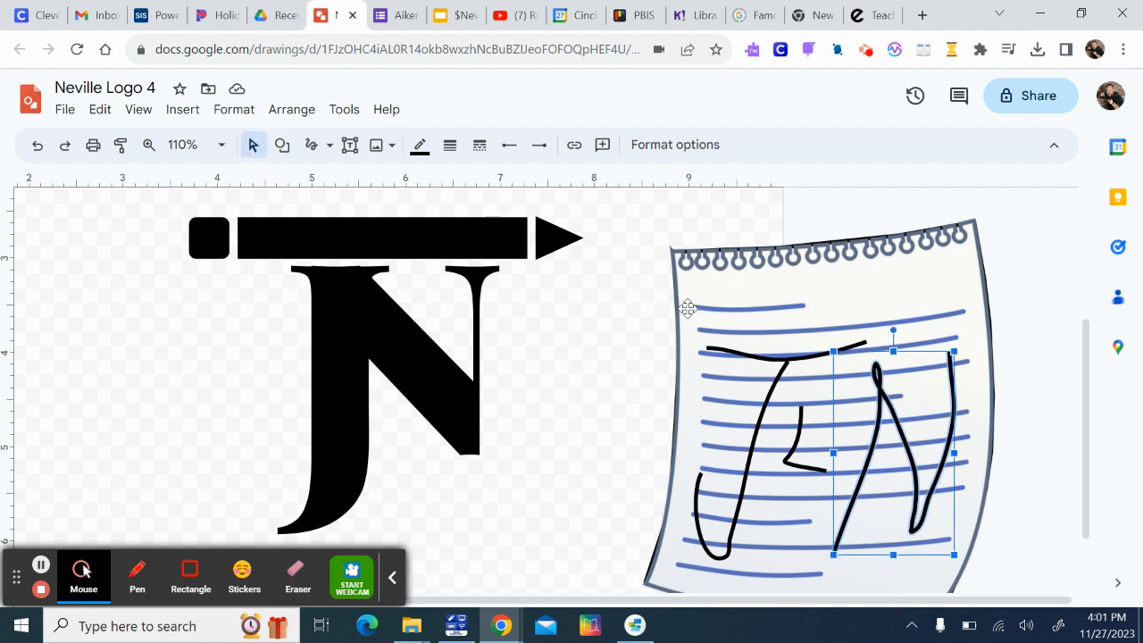
left_click(723, 304)
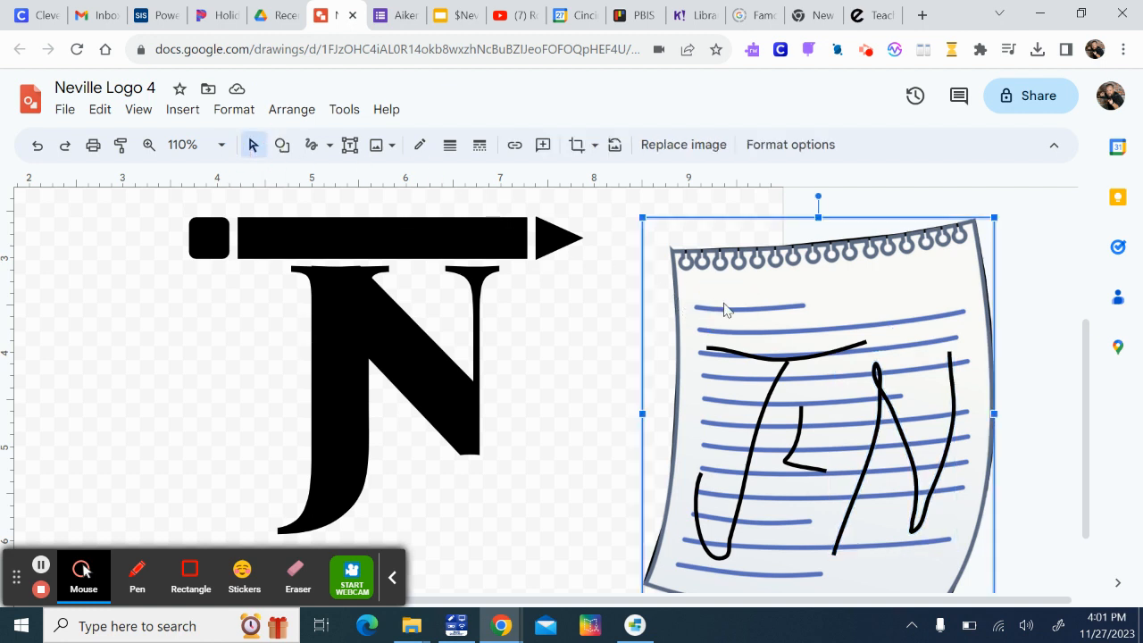
key("Delete")
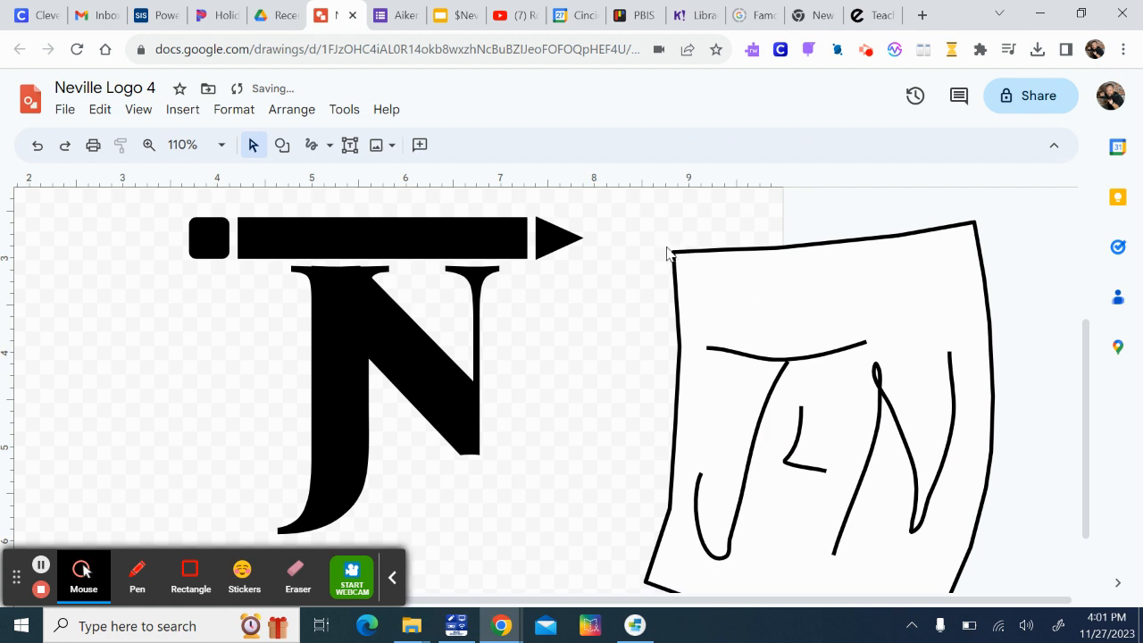
Shrink the traced notepad together with its handwritten initials and place it just right of the N, below the pencil tip
left_click_drag(658, 238, 1038, 529)
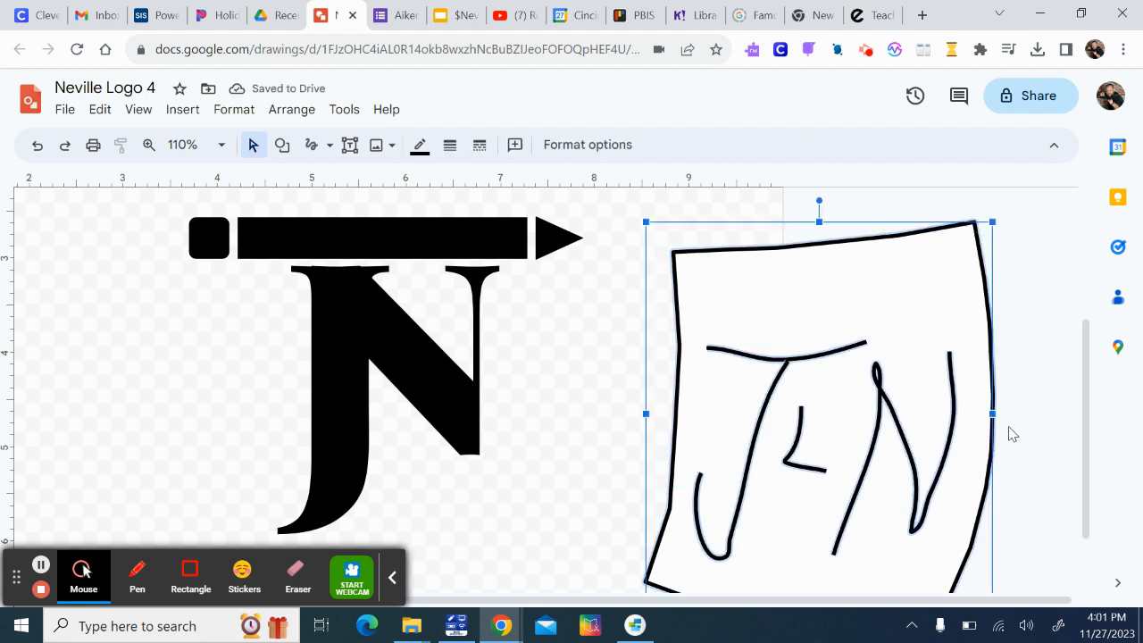
left_click_drag(992, 222, 676, 473)
mouse_move(696, 540)
left_mouse_down()
mouse_move(653, 439)
mouse_move(548, 348)
left_mouse_up()
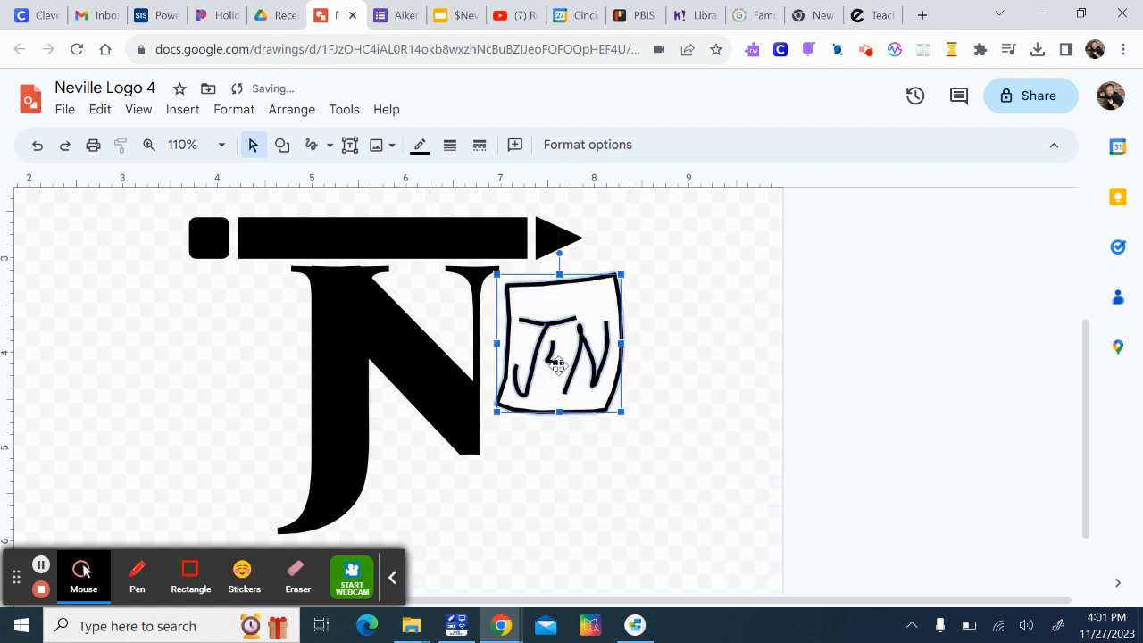
left_click(692, 478)
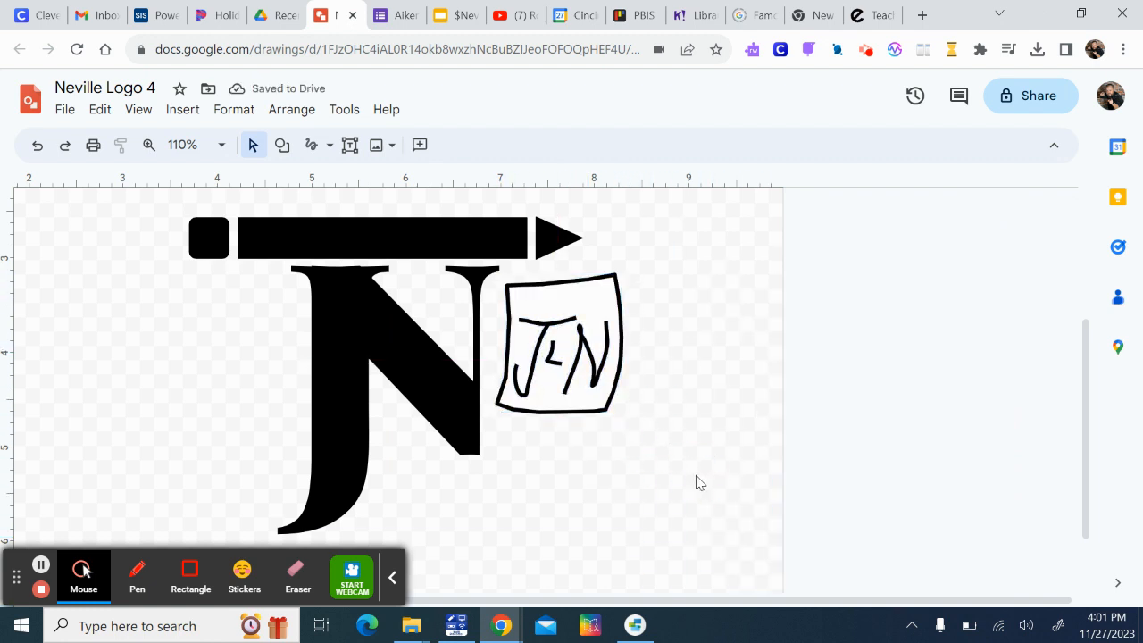
Delete the small traced notepad with all of its handwritten strokes
mouse_move(642, 263)
left_mouse_down()
mouse_move(556, 428)
mouse_move(500, 444)
left_mouse_up()
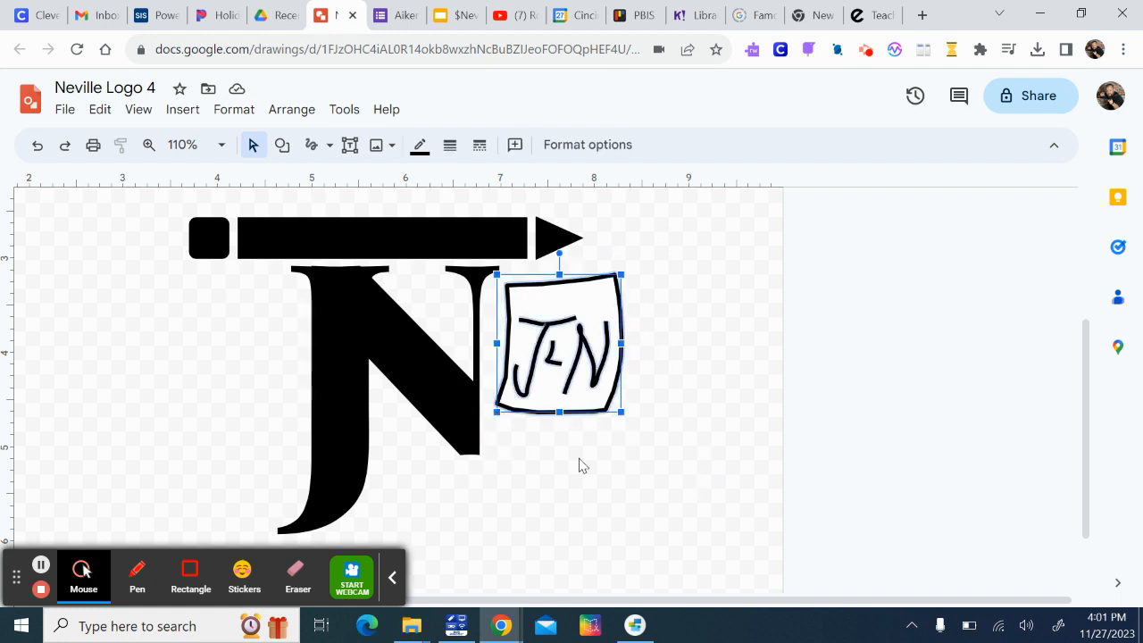
key("Delete")
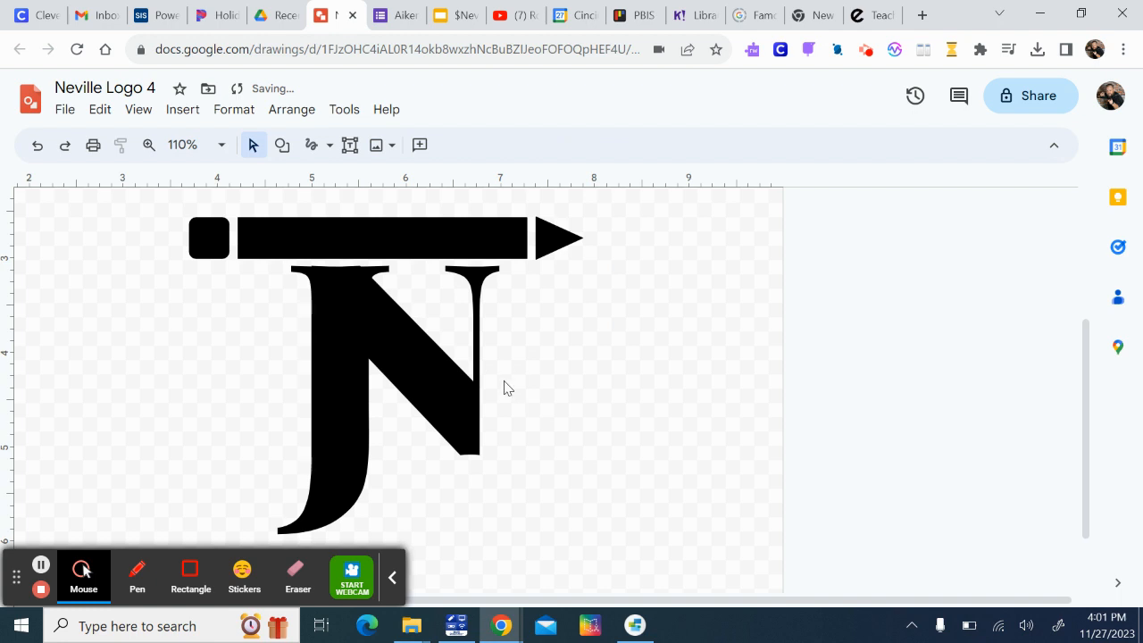
Draw decorative Scribble swirls around the JN: three left of the J, three inside the N, one below it and two to its right
left_click(312, 148)
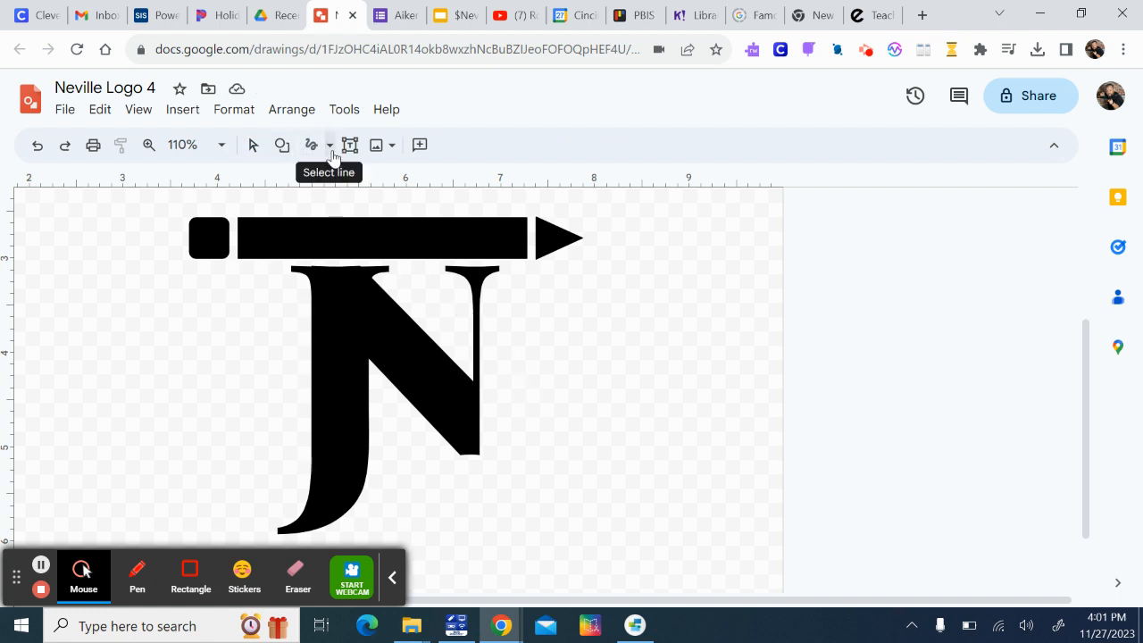
mouse_move(424, 299)
left_mouse_down()
mouse_move(434, 283)
mouse_move(441, 304)
mouse_move(414, 304)
left_mouse_up()
mouse_move(449, 337)
left_mouse_down()
mouse_move(459, 326)
mouse_move(443, 327)
mouse_move(441, 345)
mouse_move(462, 350)
left_mouse_up()
mouse_move(400, 425)
left_mouse_down()
mouse_move(384, 416)
mouse_move(393, 446)
mouse_move(412, 448)
left_mouse_up()
mouse_move(253, 312)
left_mouse_down()
mouse_move(270, 311)
mouse_move(262, 291)
mouse_move(224, 322)
mouse_move(277, 359)
mouse_move(299, 316)
mouse_move(263, 273)
left_mouse_up()
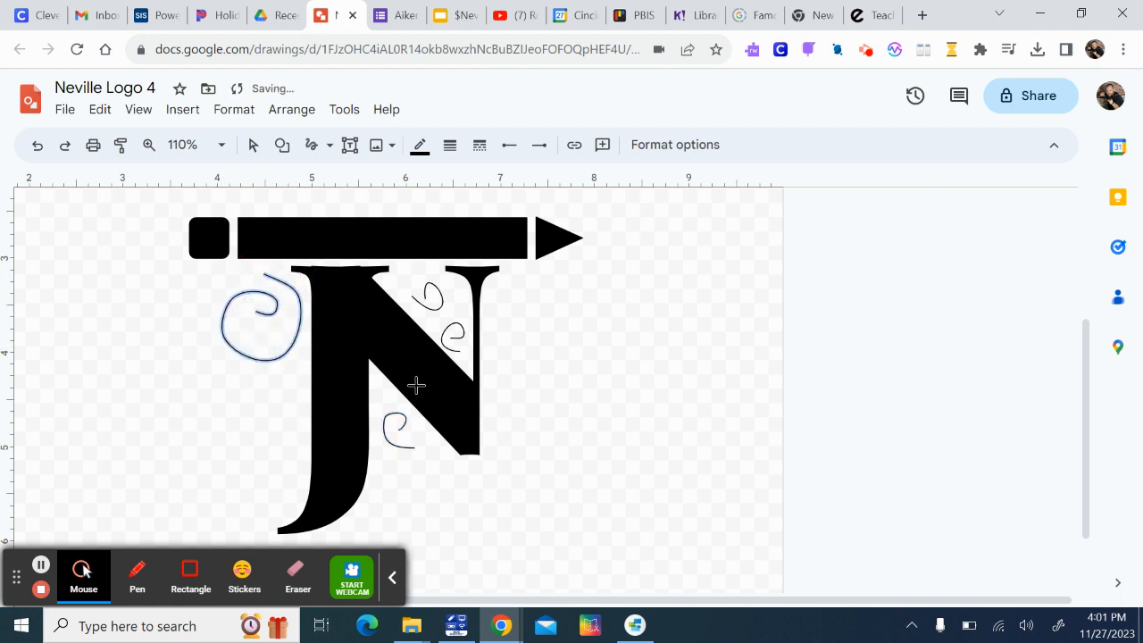
mouse_move(260, 394)
left_mouse_down()
mouse_move(220, 402)
mouse_move(234, 433)
mouse_move(274, 441)
mouse_move(296, 391)
mouse_move(268, 485)
mouse_move(242, 486)
mouse_move(247, 460)
mouse_move(280, 461)
mouse_move(282, 483)
mouse_move(255, 508)
left_mouse_up()
mouse_move(406, 494)
left_mouse_down()
mouse_move(441, 496)
mouse_move(431, 477)
mouse_move(396, 479)
mouse_move(395, 502)
mouse_move(445, 526)
mouse_move(476, 508)
mouse_move(484, 471)
mouse_move(504, 427)
left_mouse_up()
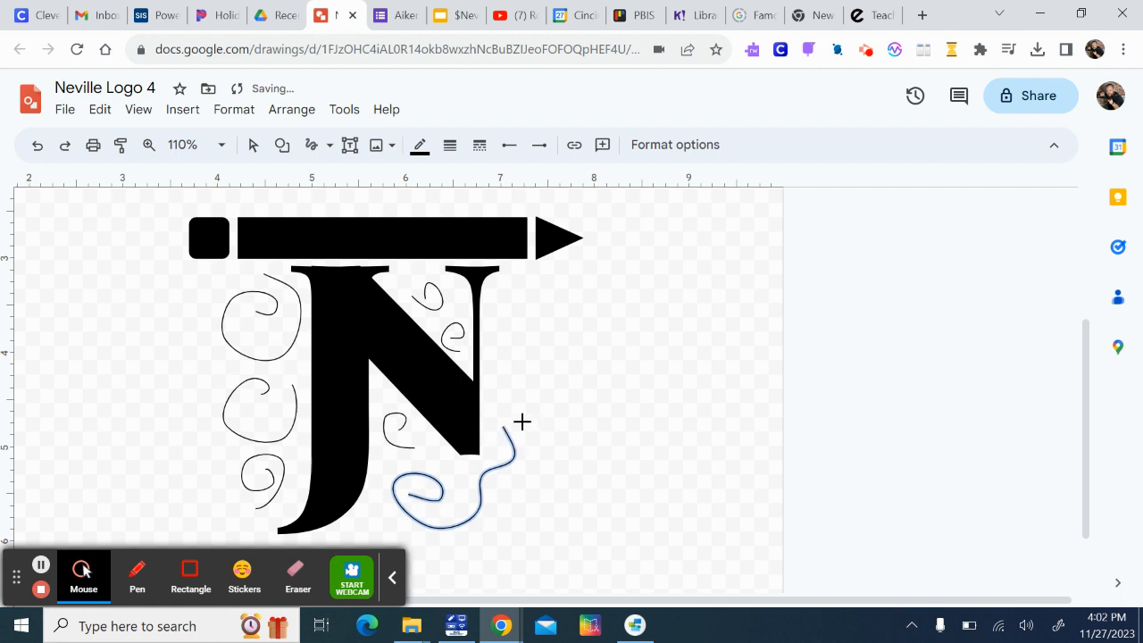
mouse_move(511, 483)
left_mouse_down()
mouse_move(497, 490)
mouse_move(539, 488)
mouse_move(523, 414)
mouse_move(496, 386)
mouse_move(527, 354)
mouse_move(531, 383)
mouse_move(525, 375)
left_mouse_up()
mouse_move(533, 306)
left_mouse_down()
mouse_move(504, 307)
mouse_move(514, 332)
mouse_move(540, 336)
mouse_move(553, 323)
mouse_move(518, 274)
left_mouse_up()
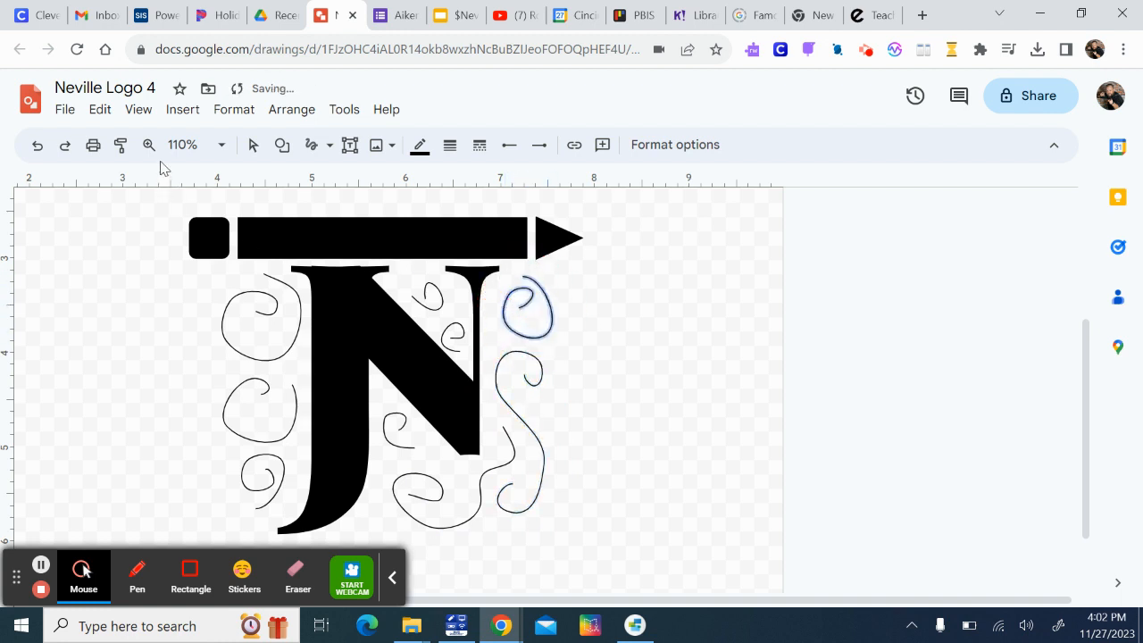
Select all the swirls without the letters and set their line weight to 8px
left_click(252, 145)
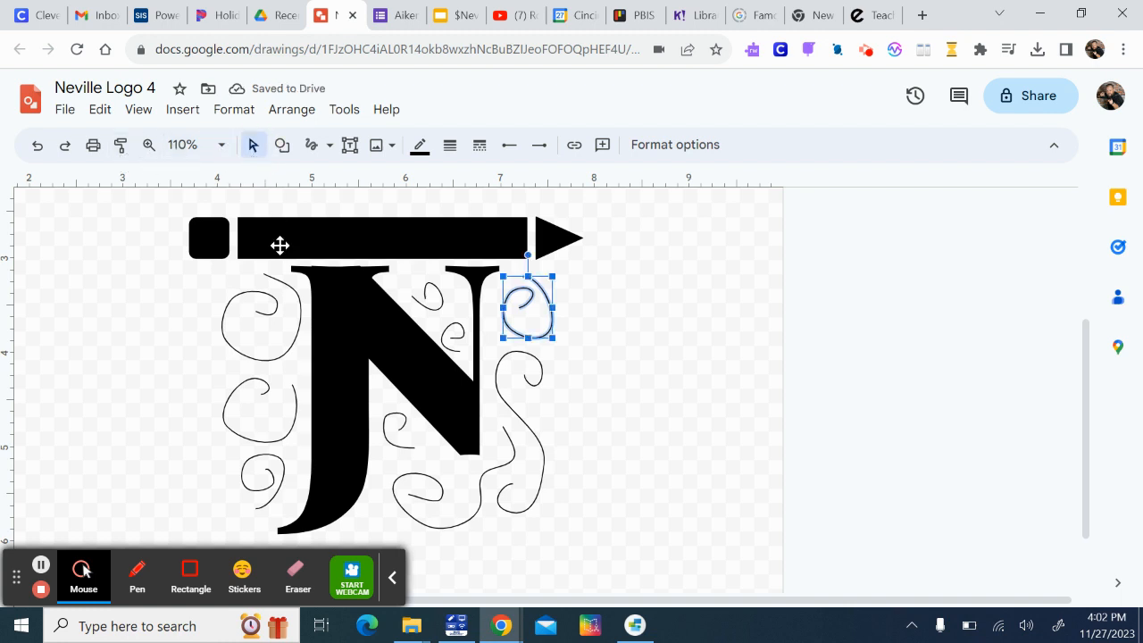
left_click_drag(187, 276, 603, 547)
left_click(355, 374, "shift")
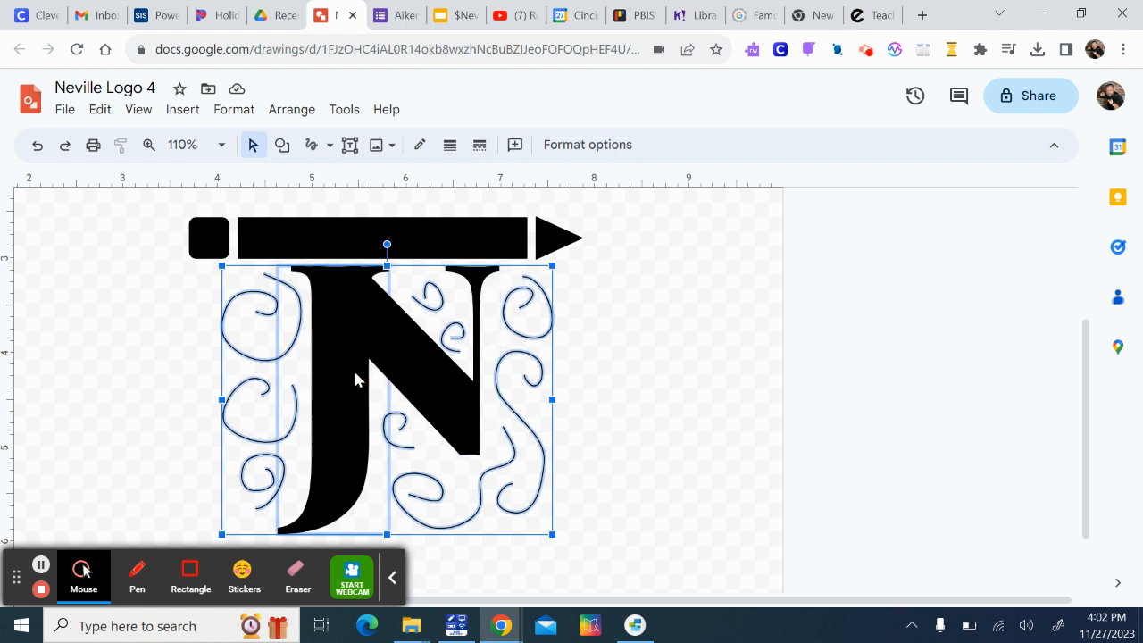
left_click(313, 303, "shift")
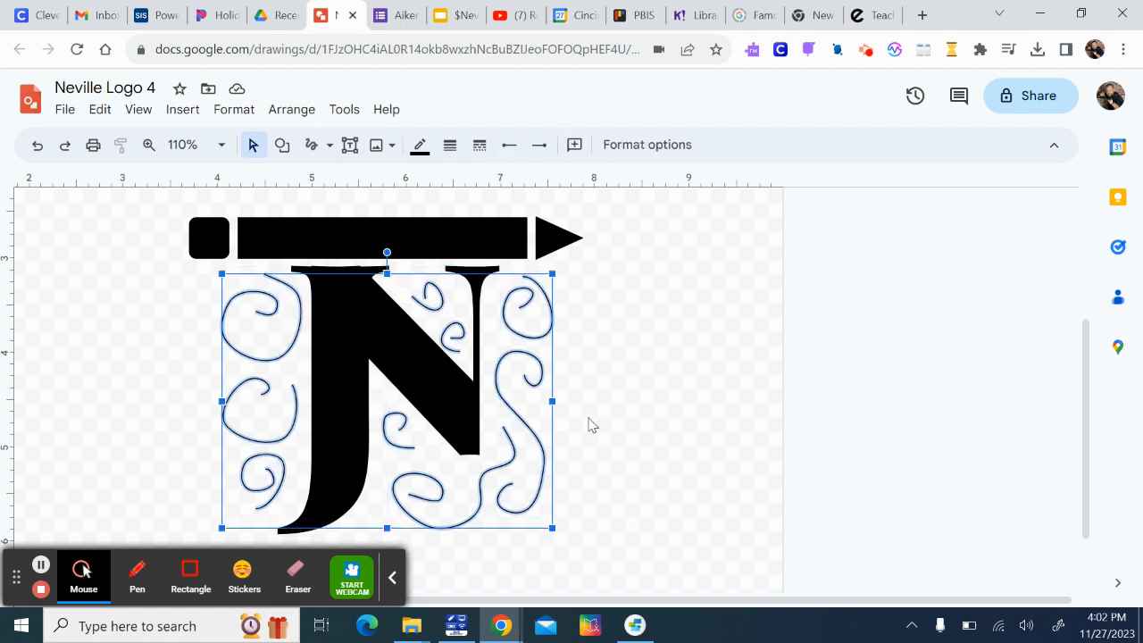
left_click(450, 148)
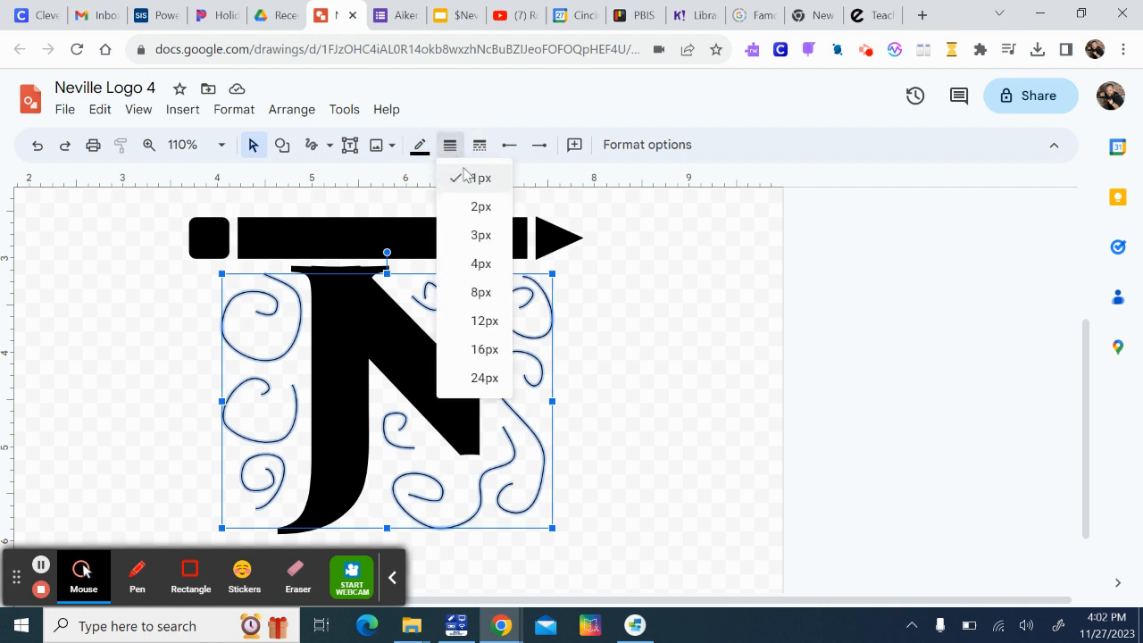
left_click(478, 293)
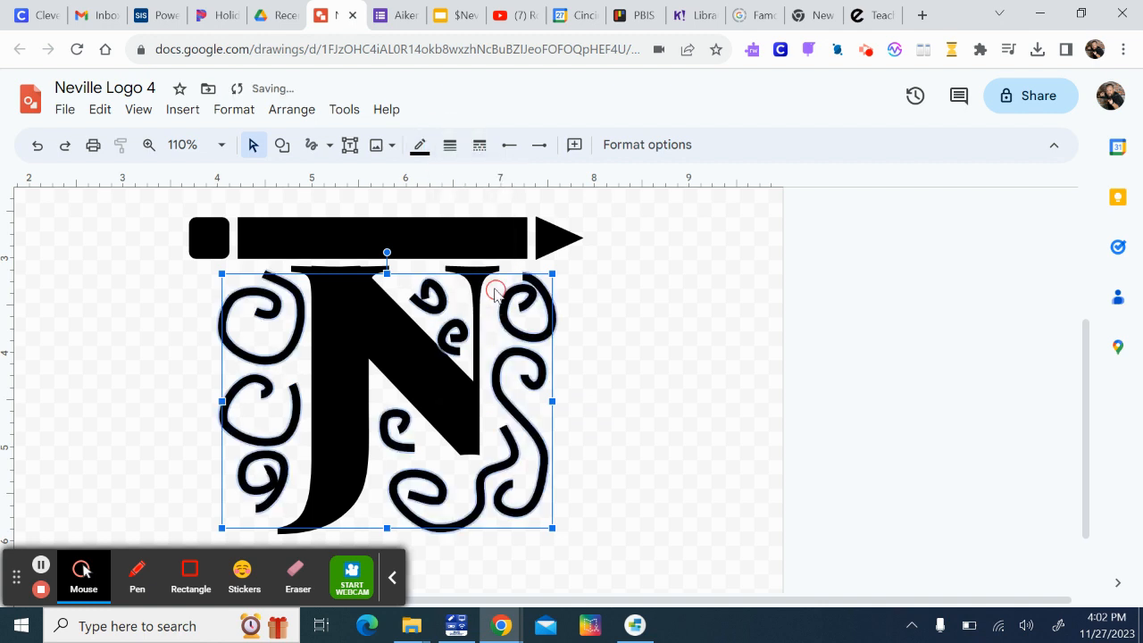
left_click(604, 376)
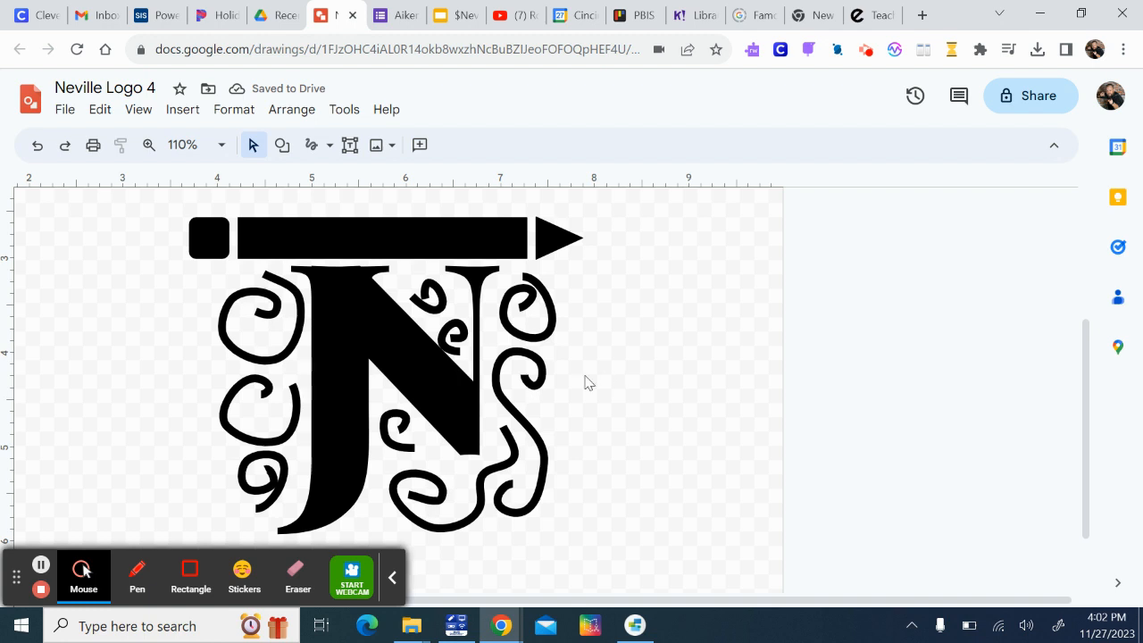
Make a slight height adjustment to the N at its upper edge, just below the pencil
left_click(378, 304)
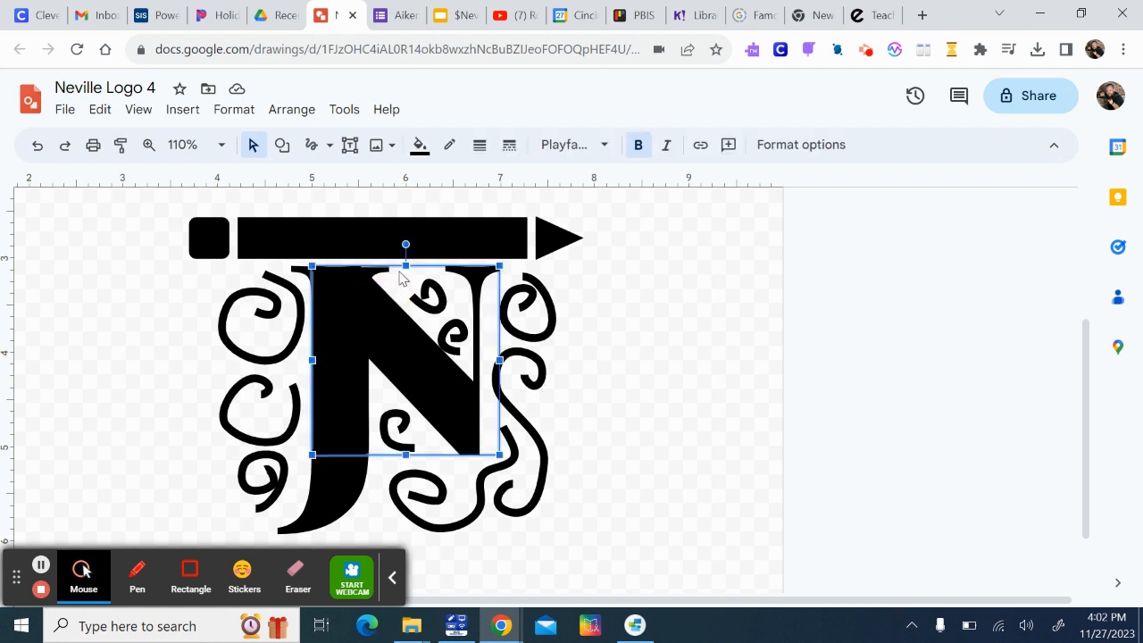
left_click_drag(403, 267, 405, 267)
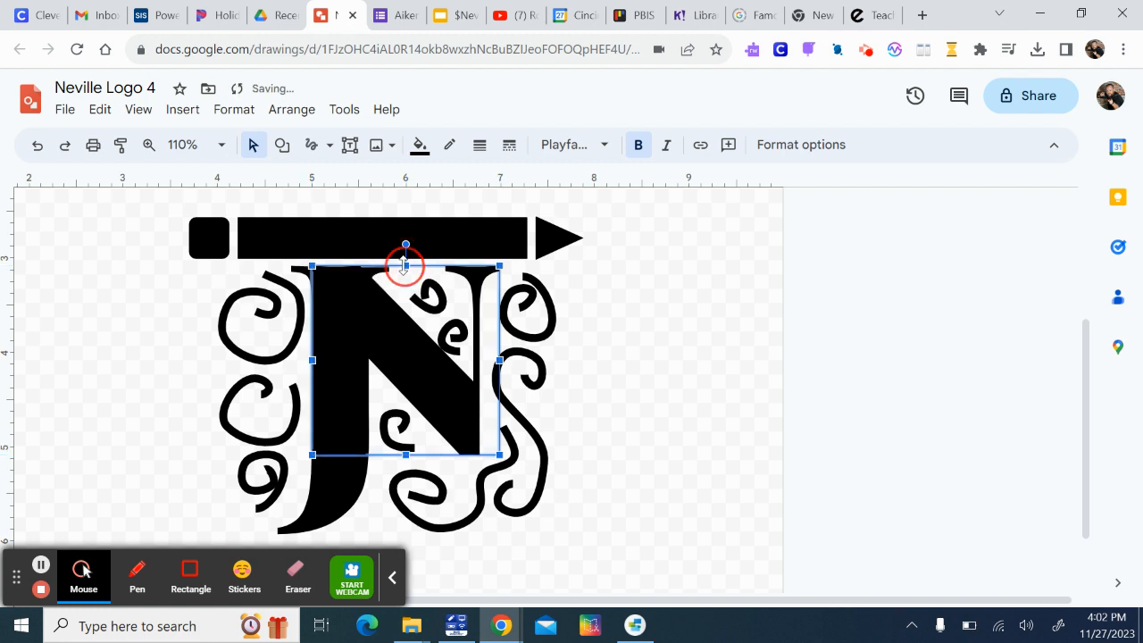
left_click(646, 395)
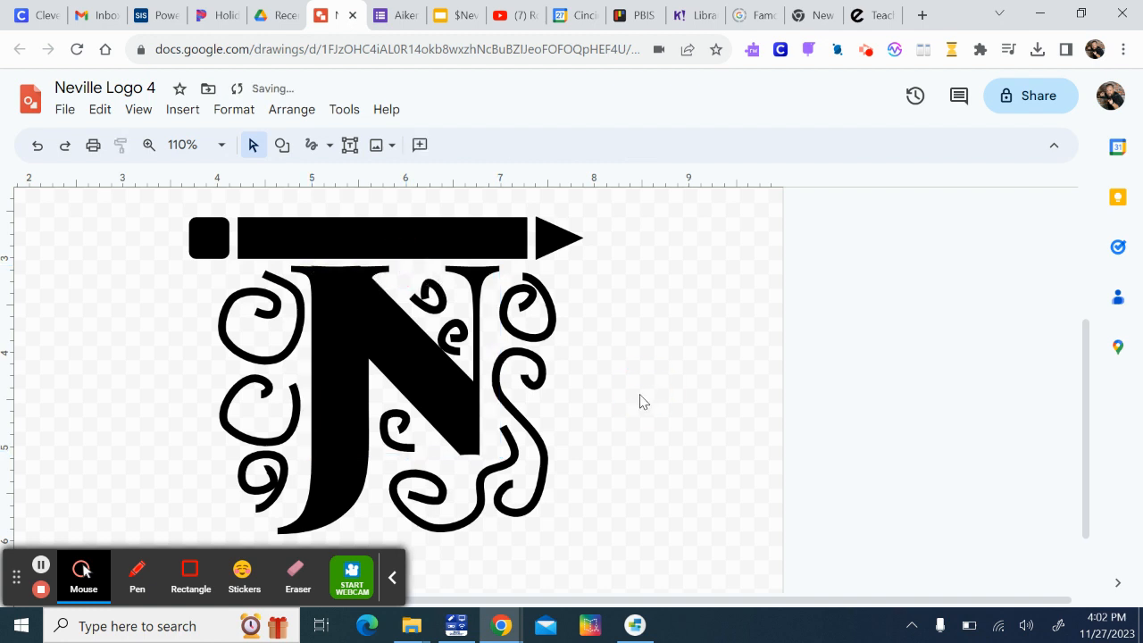